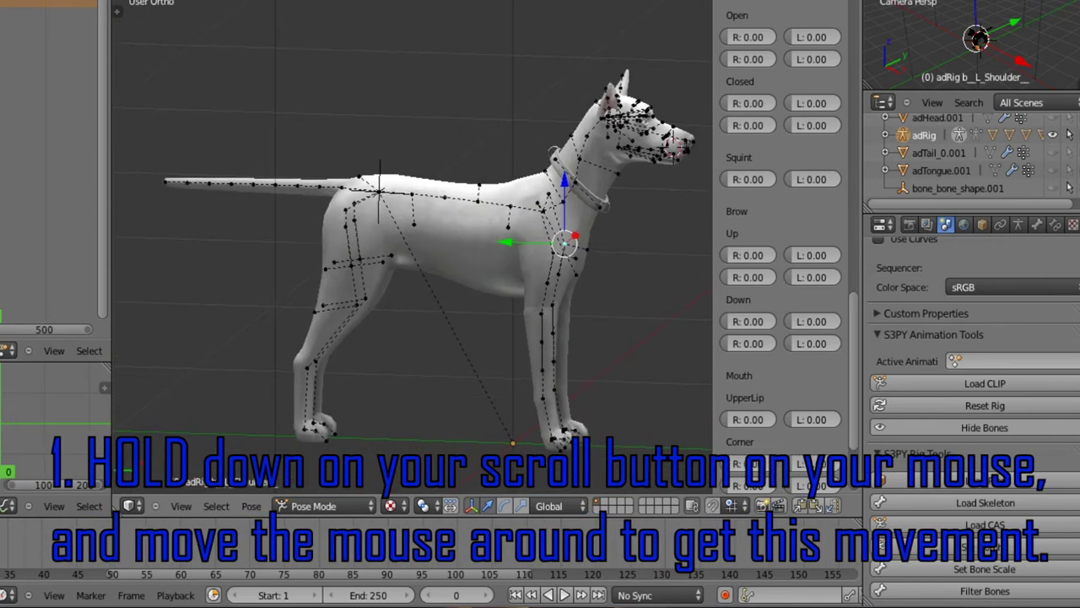
# Step: Examine the dog rig and its joints from several angles and distances
pyautogui.keyDown('shift'); pyautogui.moveTo(412, 253); pyautogui.dragTo(400, 229, button='middle'); pyautogui.keyUp('shift')
pyautogui.scroll(5, 413, 250)
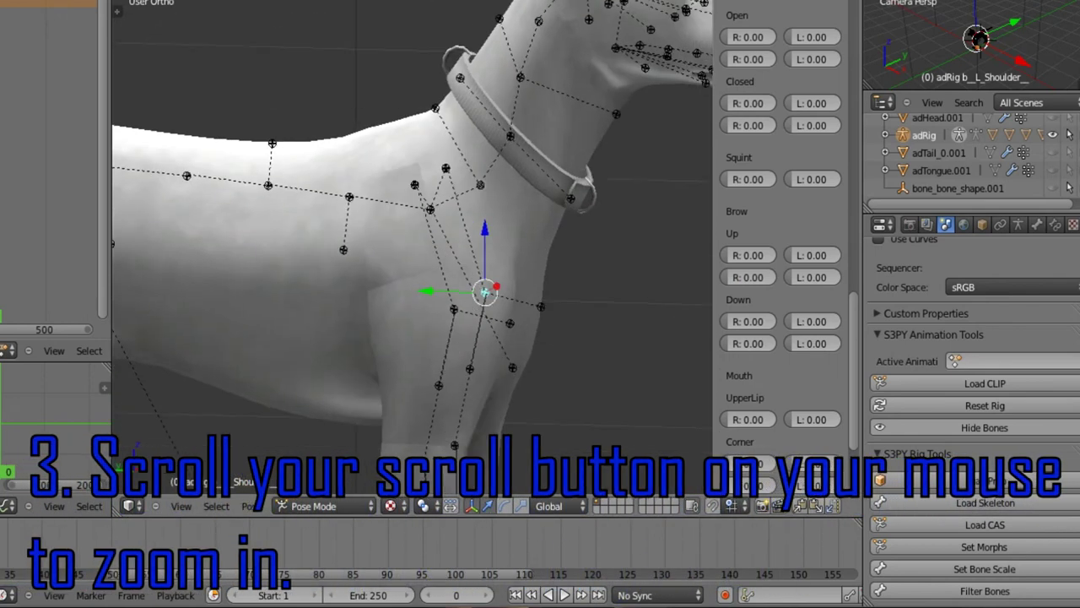
pyautogui.moveTo(355, 250); pyautogui.dragTo(544, 252, button='middle')
pyautogui.keyDown('shift'); pyautogui.moveTo(398, 245); pyautogui.dragTo(447, 359, button='middle'); pyautogui.keyUp('shift')
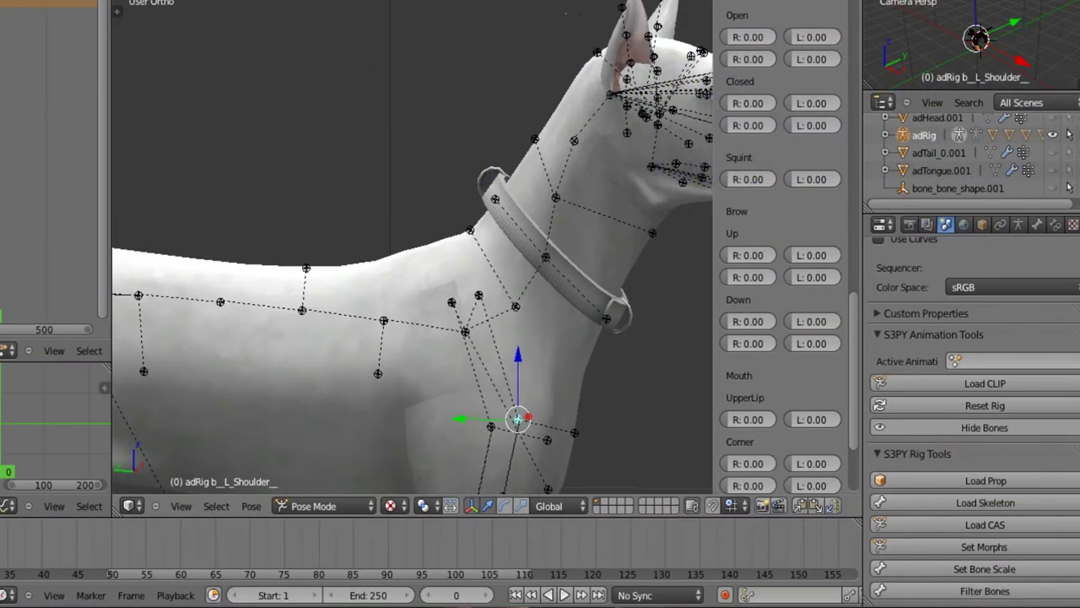
pyautogui.moveTo(413, 247); pyautogui.dragTo(489, 247, button='middle')
pyautogui.scroll(-5, 413, 248)
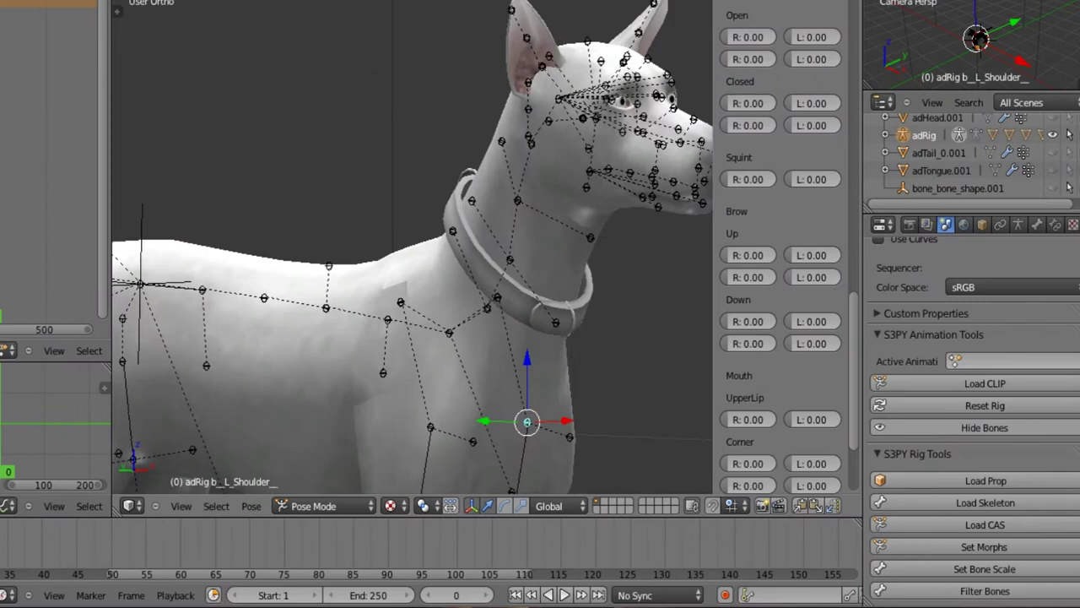
pyautogui.moveTo(412, 247); pyautogui.dragTo(483, 248, button='middle')
pyautogui.scroll(-2, 413, 247)
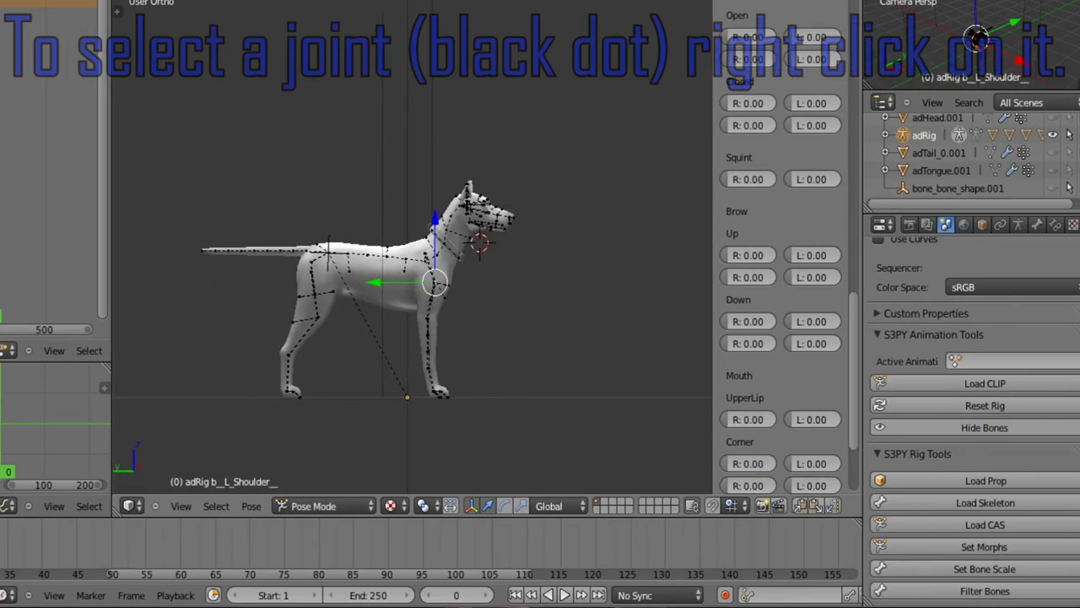
pyautogui.scroll(5, 436, 245)
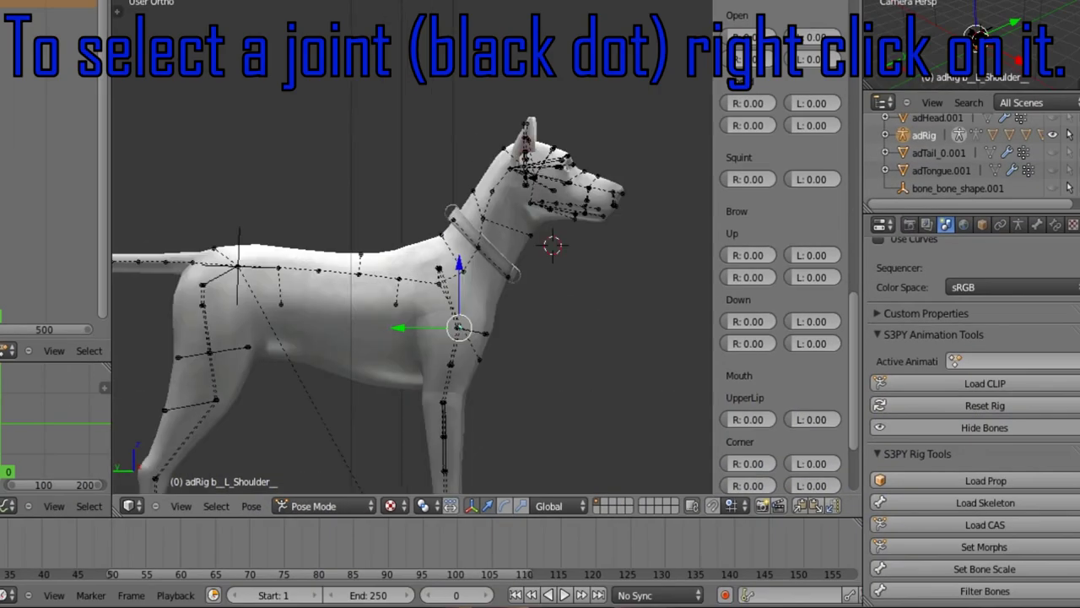
pyautogui.scroll(-2, 368, 306)
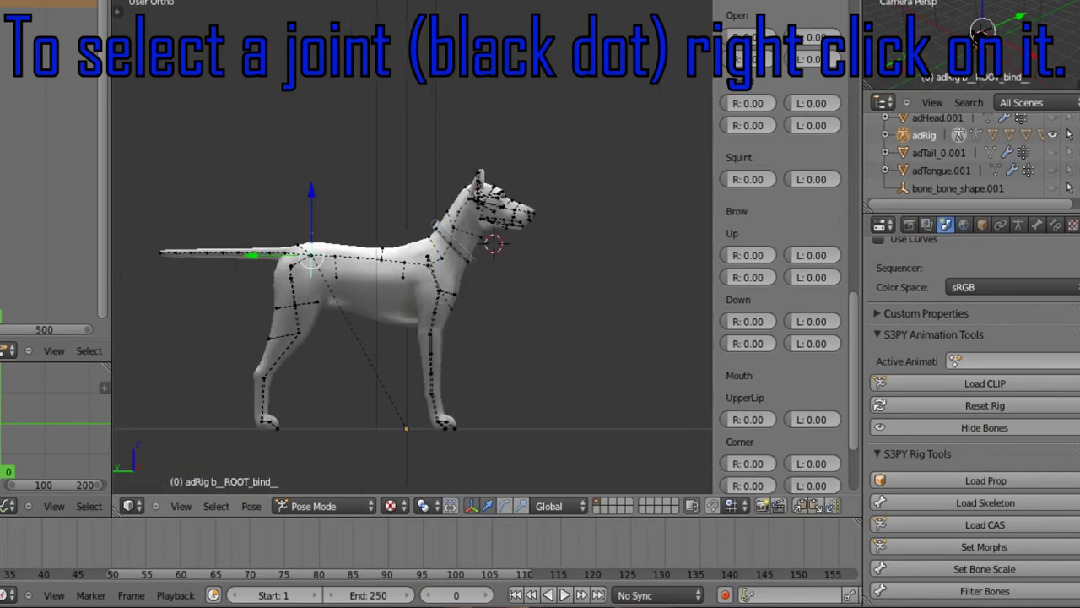
# Step: Try to move the whole dog vertically by its root joint
pyautogui.moveTo(311, 190); pyautogui.dragTo(312, 82)
pyautogui.press('Escape')
pyautogui.press('g')
pyautogui.press('z')
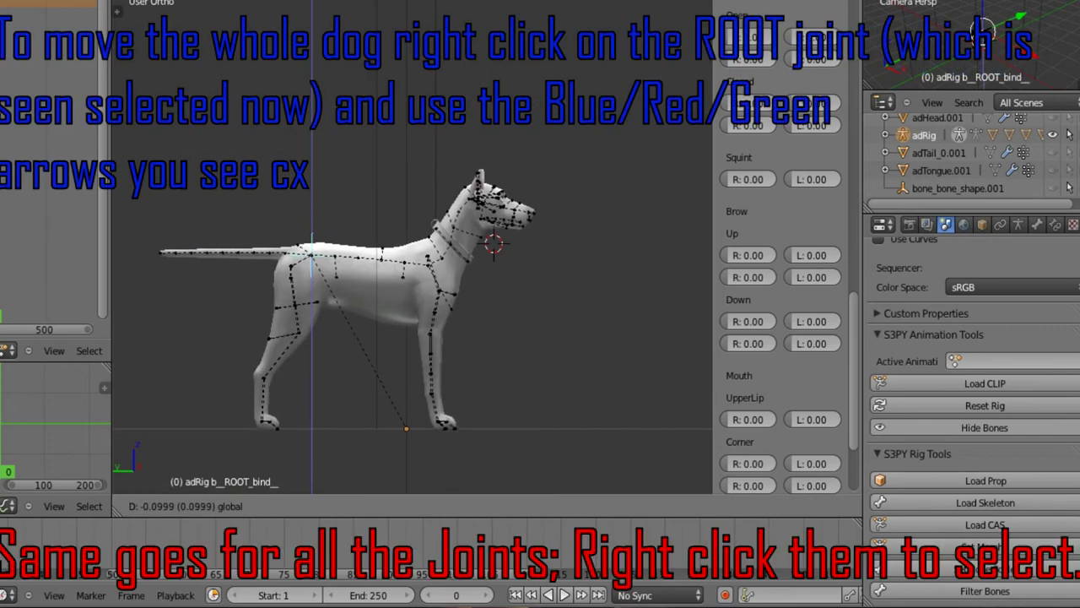
pyautogui.press('Escape')
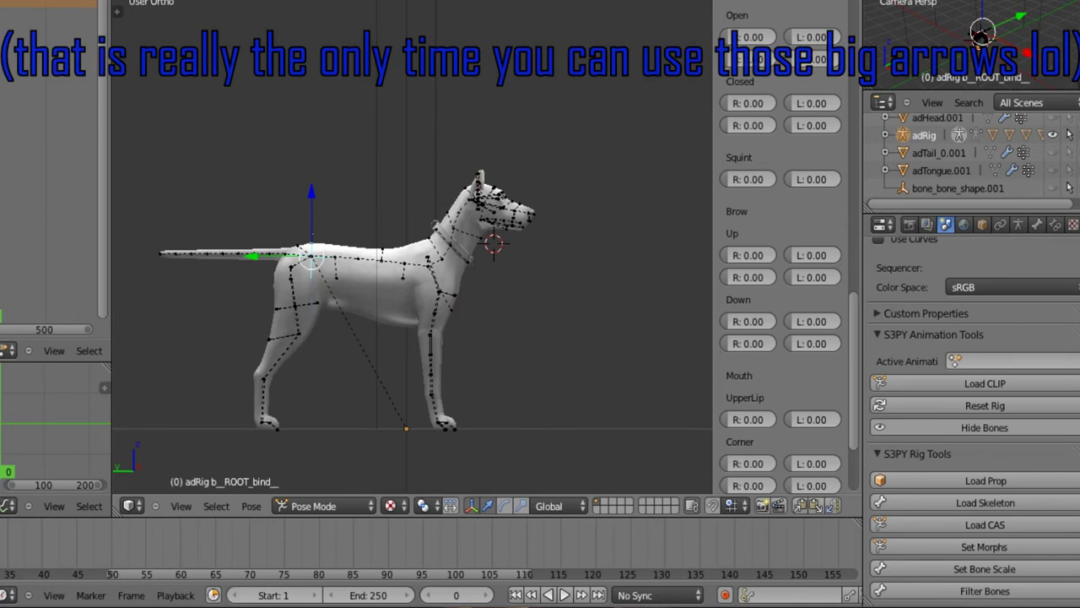
# Step: Select the Head joint and tilt the dog's head downward with free trackball rotation
pyautogui.moveTo(590, 304); pyautogui.dragTo(211, 304, button='middle')
pyautogui.scroll(2, 439, 258)
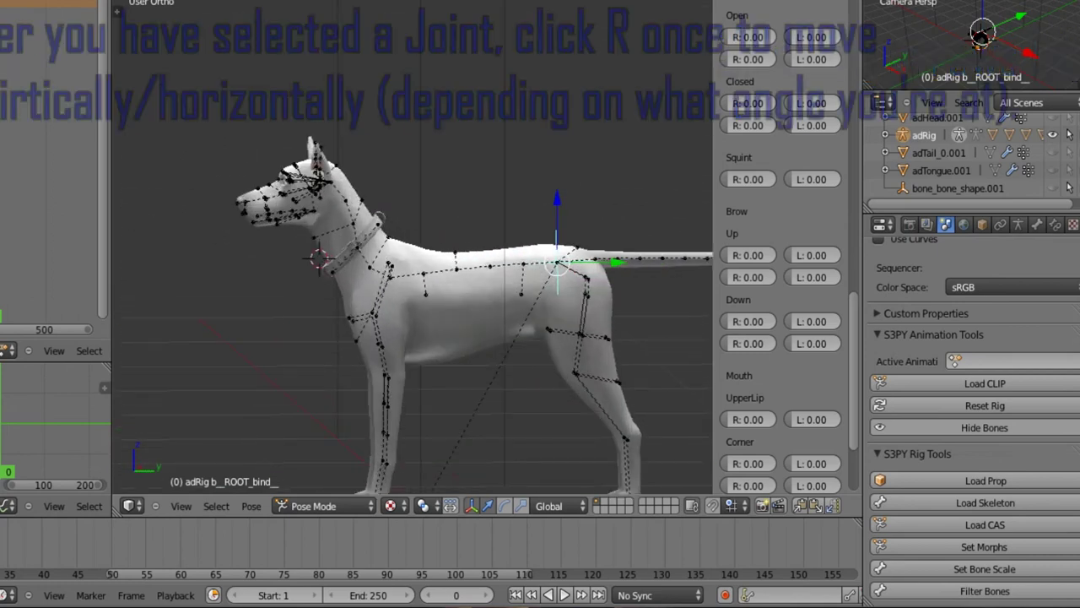
pyautogui.rightClick(331, 182)
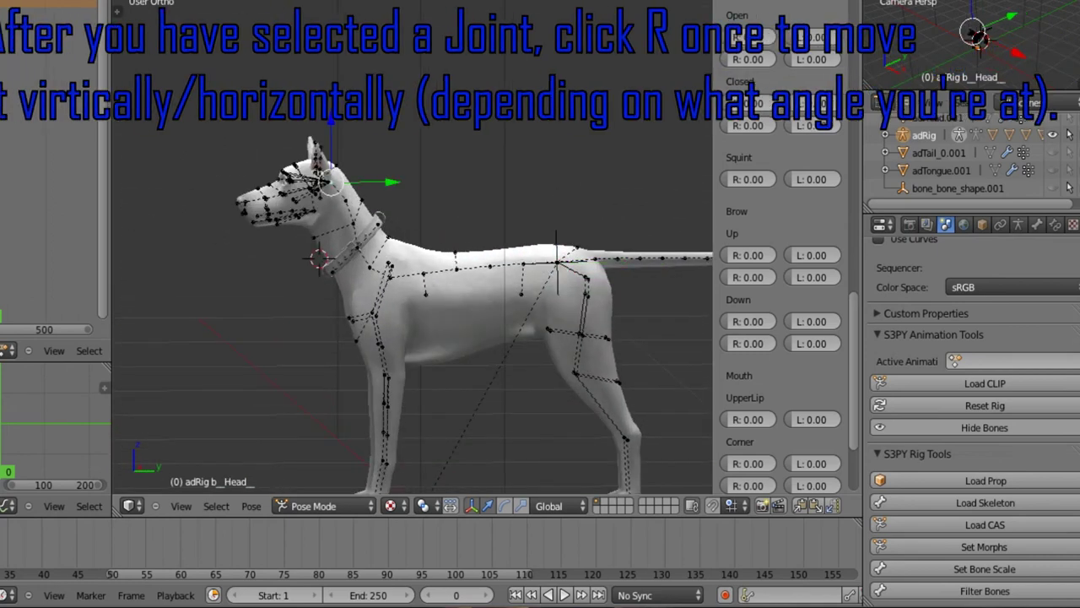
pyautogui.press('r')
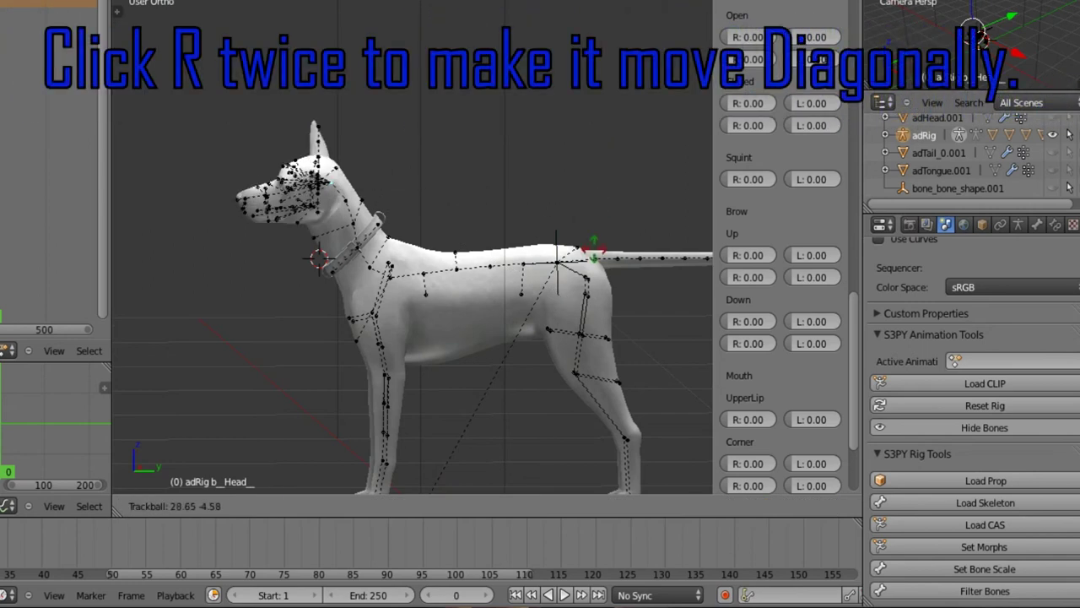
pyautogui.moveTo(413, 304); pyautogui.dragTo(603, 280, button='middle')
pyautogui.scroll(4, 411, 247)
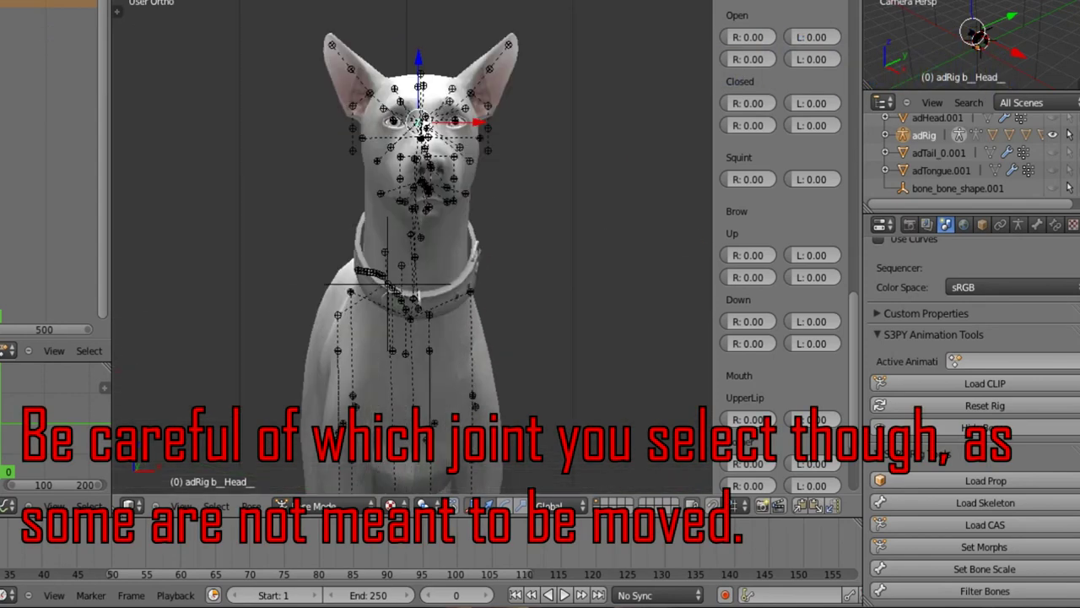
pyautogui.press('r')
pyautogui.press('r')
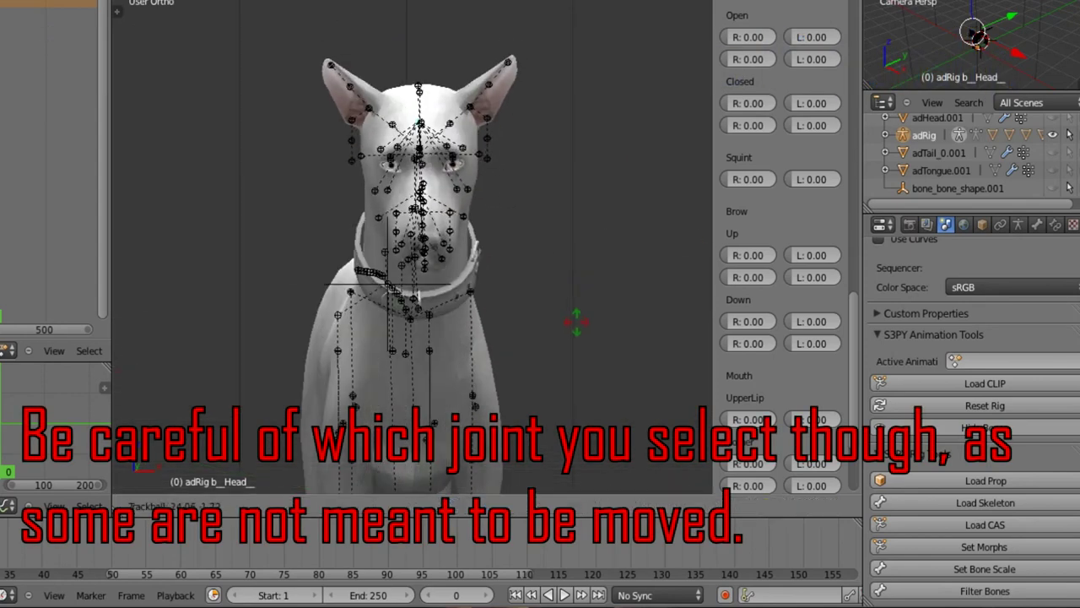
pyautogui.click(577, 319)
# Step: Rotate the neck joint just above the collar so the head leans forward and down
pyautogui.scroll(1, 412, 247)
pyautogui.moveTo(412, 246); pyautogui.dragTo(574, 246, button='middle')
pyautogui.scroll(-3, 413, 247)
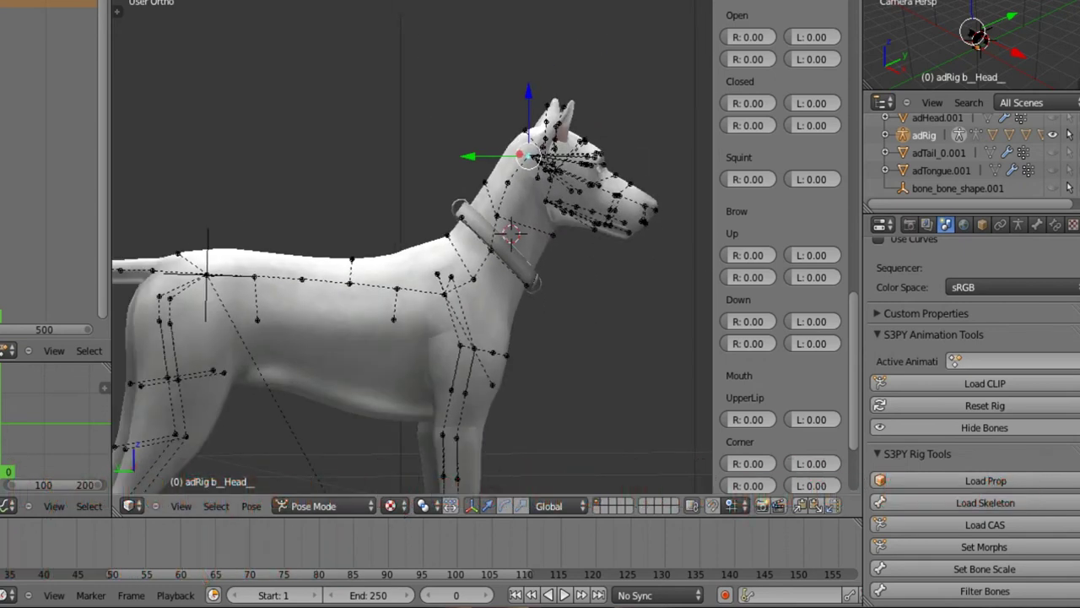
pyautogui.rightClick(496, 216)
pyautogui.press('r')
# Step: Lower the whole tail by rotating its base joint, b__Tail0, using plain and trackball rotation
pyautogui.scroll(-5, 412, 245)
pyautogui.scroll(4, 329, 254)
pyautogui.scroll(-2, 313, 255)
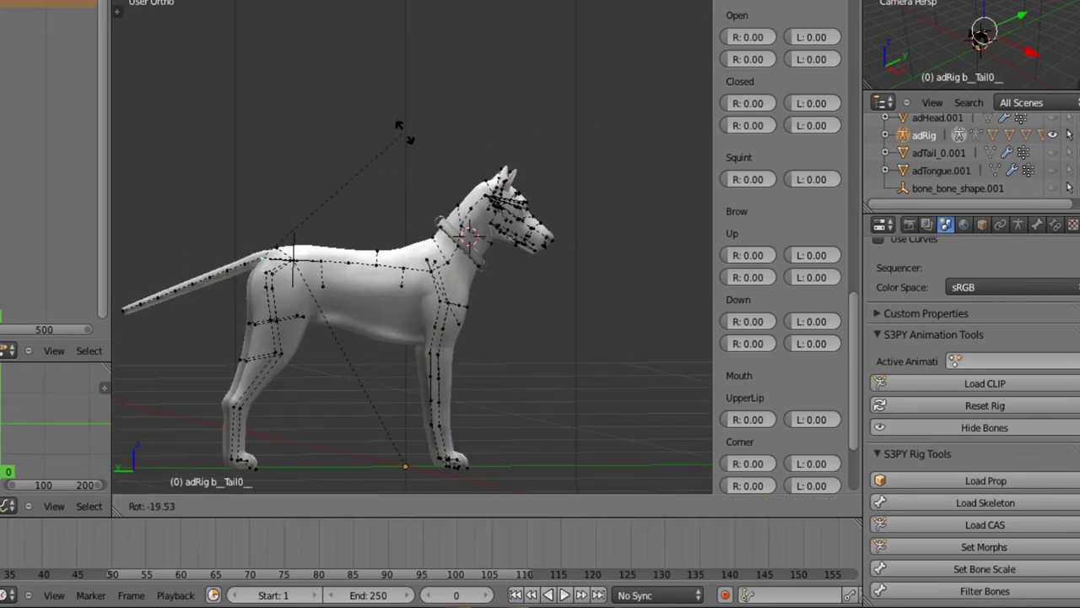
pyautogui.moveTo(540, 52); pyautogui.dragTo(443, 175, button='middle')
pyautogui.press('r')
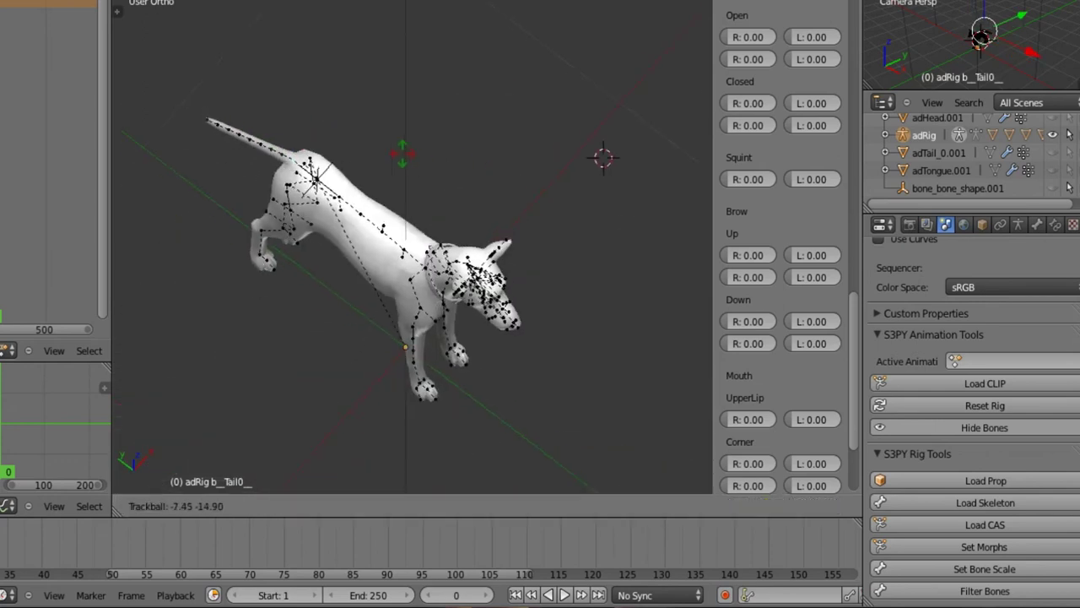
# Step: Bend the outer half of the tail further down by rotating the b__Tail5 joint
pyautogui.moveTo(414, 253); pyautogui.dragTo(496, 127, button='middle')
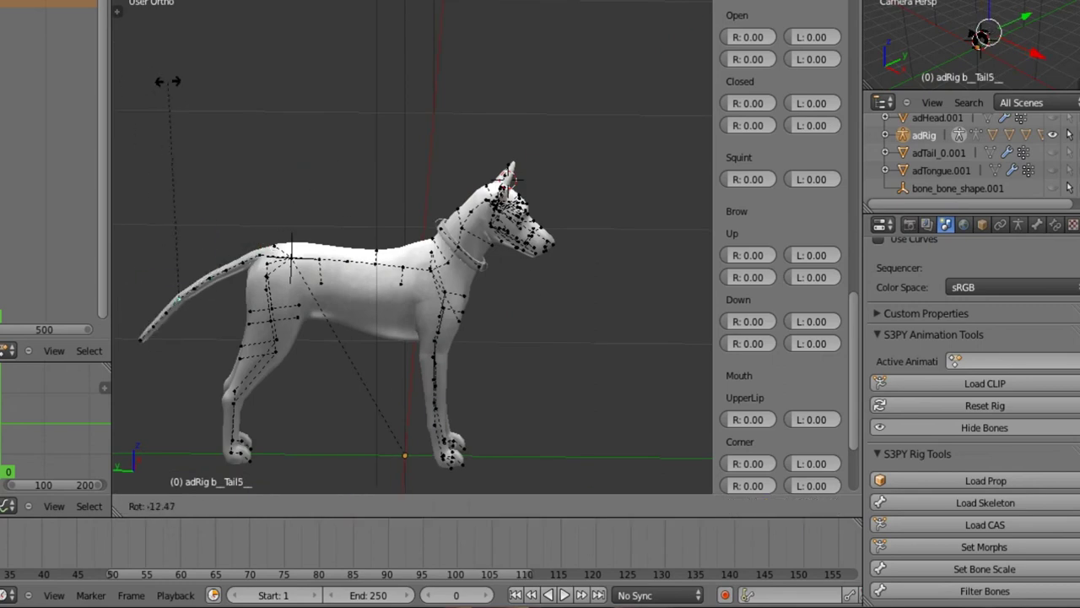
pyautogui.scroll(-4, 413, 246)
pyautogui.scroll(5, 413, 247)
# Step: Set the first right-eye Closed morph value to 1
pyautogui.moveTo(412, 246); pyautogui.dragTo(187, 268, button='middle')
pyautogui.scroll(4, 413, 246)
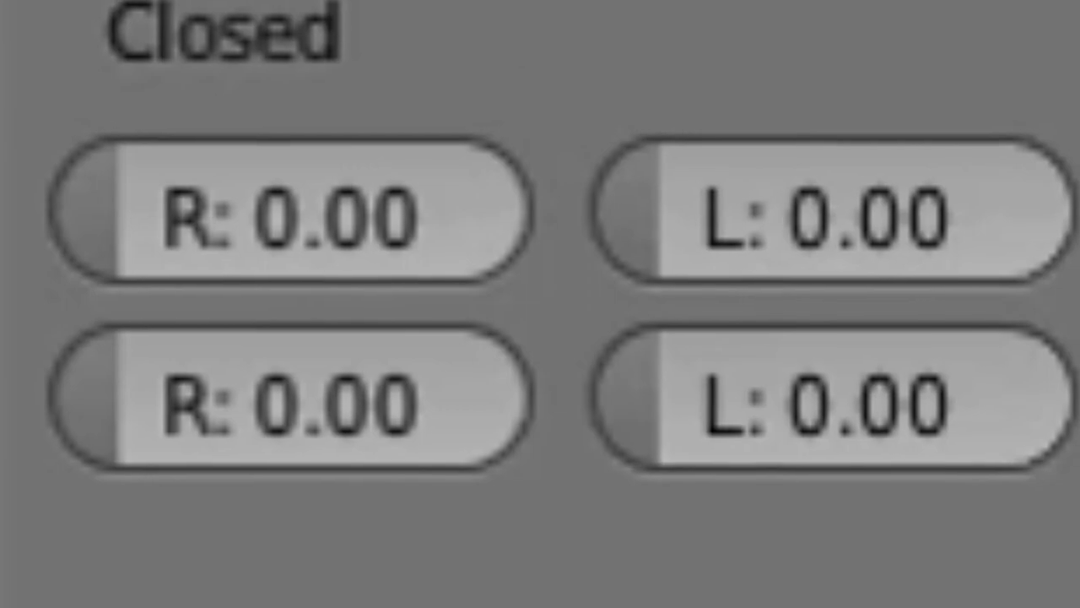
pyautogui.click(290, 211)
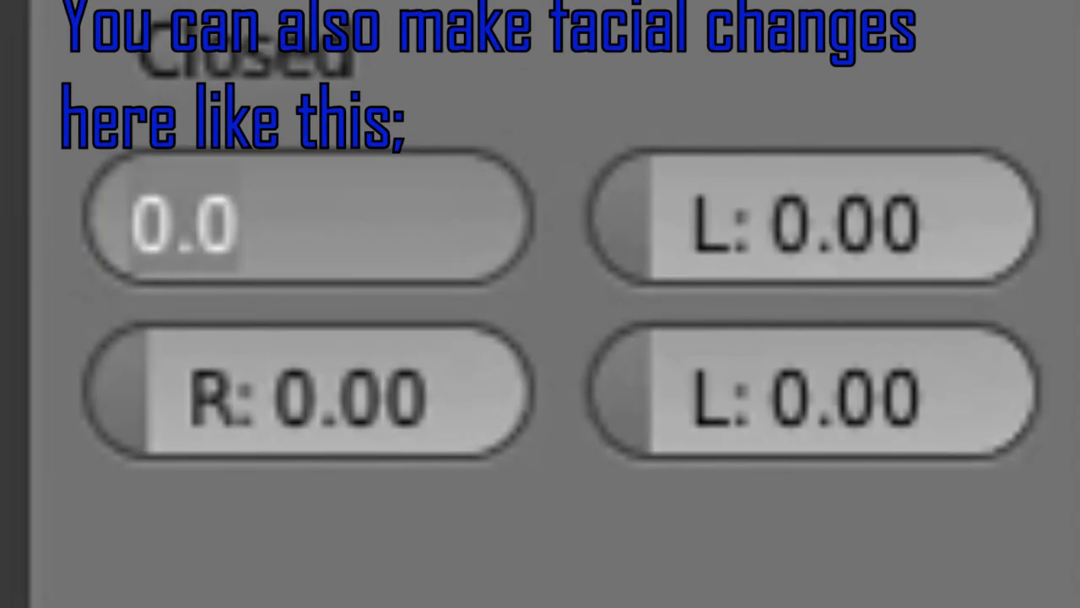
pyautogui.click(140, 222)
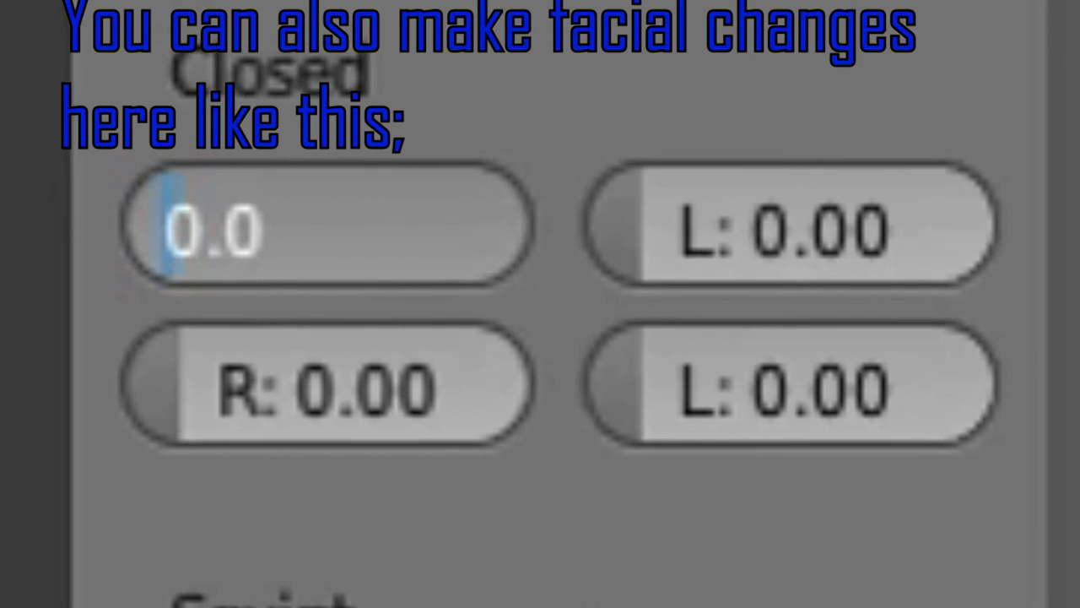
pyautogui.write('1')
pyautogui.moveTo(316, 226); pyautogui.dragTo(170, 226)
pyautogui.write('1')
pyautogui.press('Return')
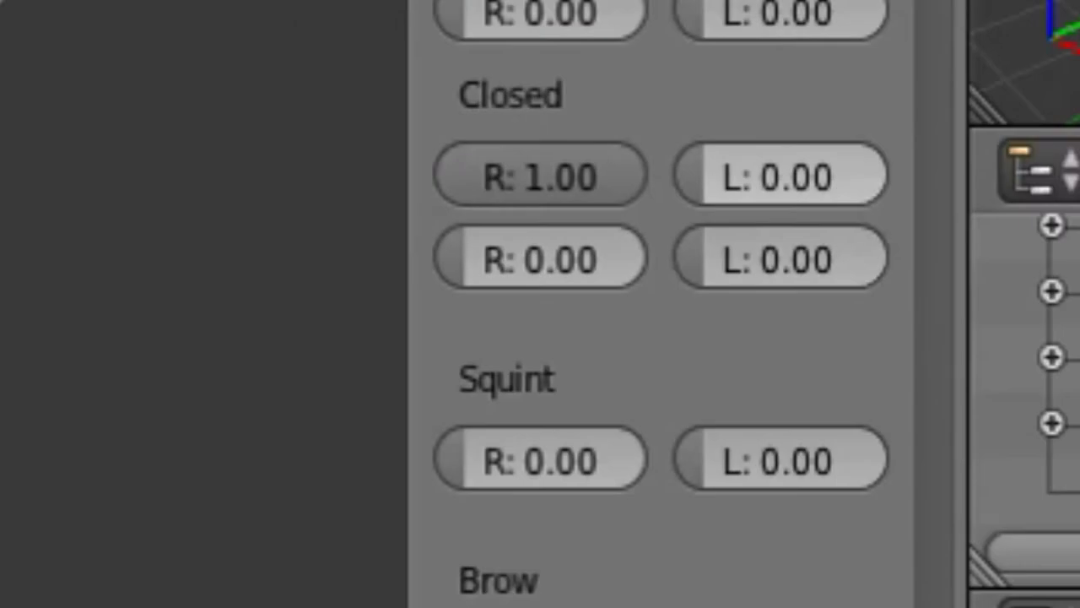
# Step: Set the remaining three Closed values, both left and the second right, to 1 to shut both eyes
pyautogui.click(779, 176)
pyautogui.write('1')
pyautogui.press('Return')
pyautogui.click(539, 259)
pyautogui.write('1')
pyautogui.press('Return')
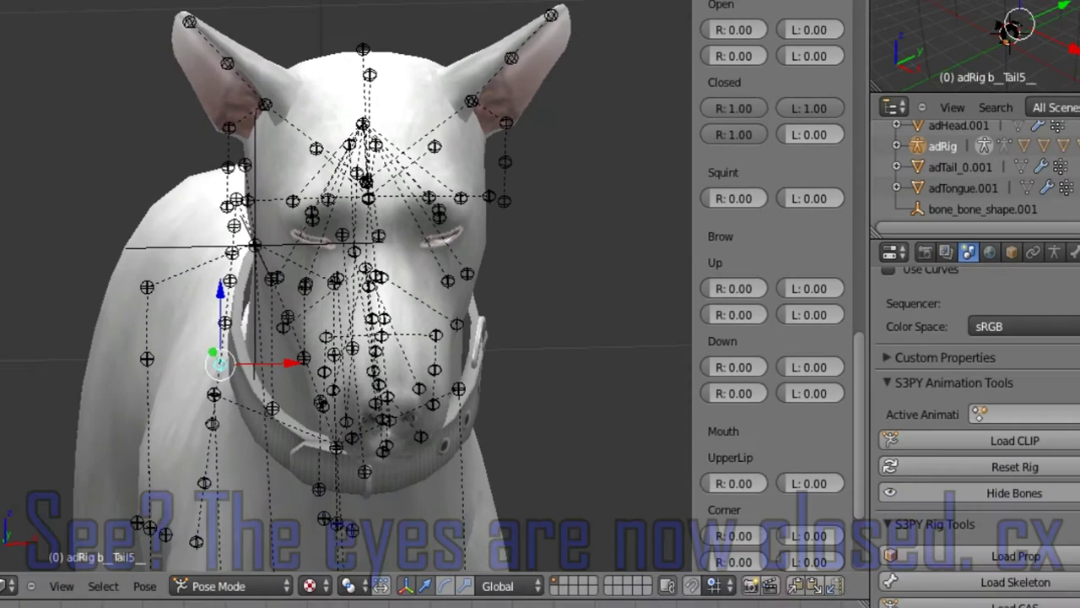
pyautogui.click(779, 258)
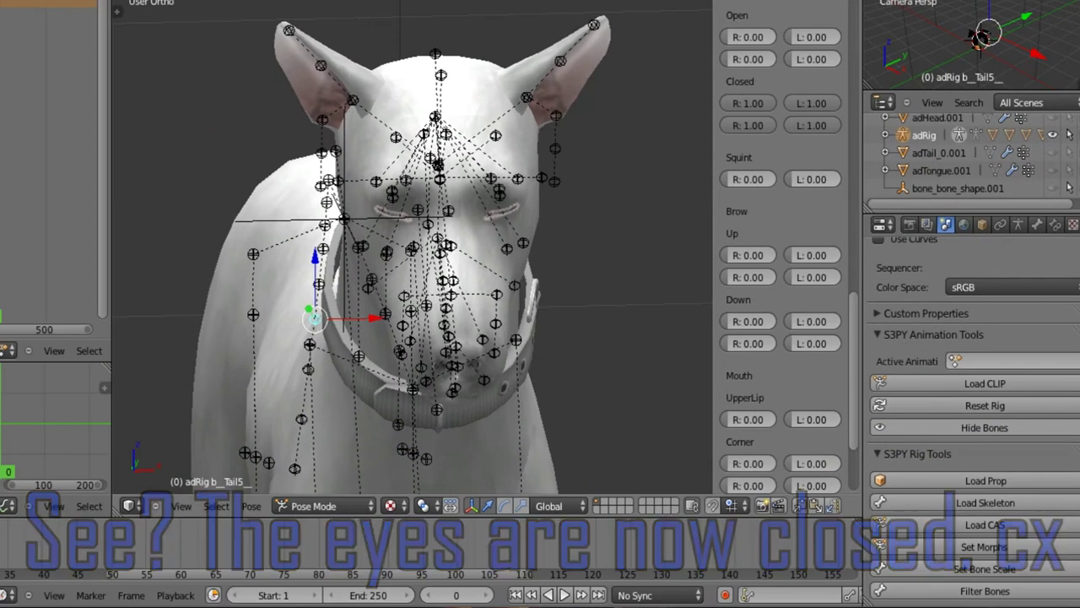
# Step: Examine the posed dog from the side at different zoom levels
pyautogui.moveTo(355, 253); pyautogui.dragTo(549, 253, button='middle')
pyautogui.scroll(-2, 412, 247)
pyautogui.scroll(-4, 412, 247)
pyautogui.scroll(2, 413, 247)
pyautogui.scroll(2, 413, 247)
pyautogui.scroll(-2, 413, 246)
pyautogui.scroll(-4, 413, 247)
pyautogui.scroll(3, 414, 253)
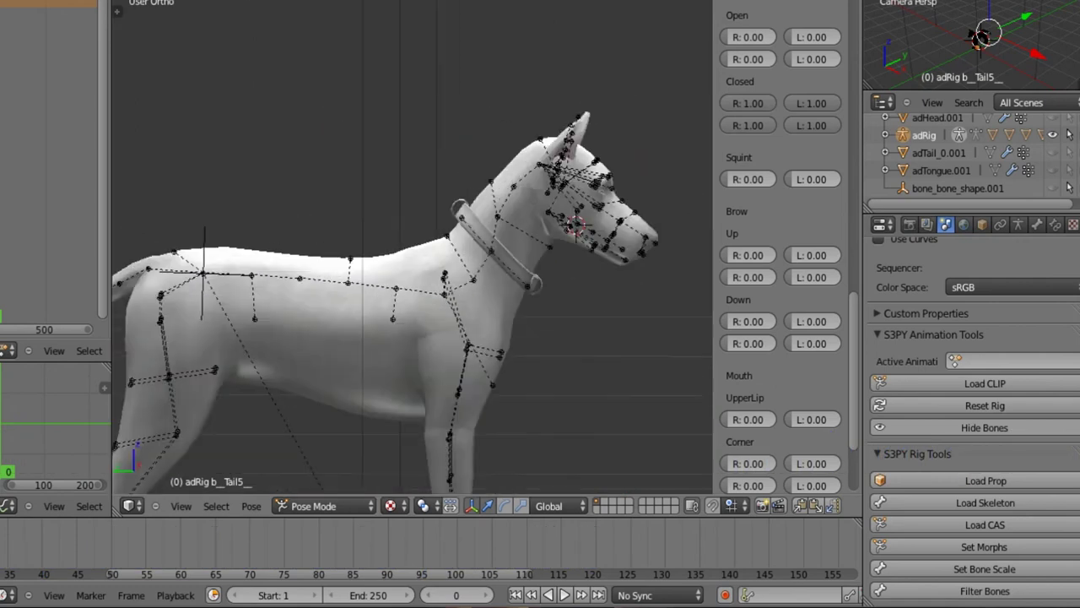
# Step: Select the base joint of the dog's right ear, b__R_UpEar0, in a front view
pyautogui.moveTo(338, 253); pyautogui.dragTo(405, 254, button='middle')
pyautogui.scroll(3, 413, 253)
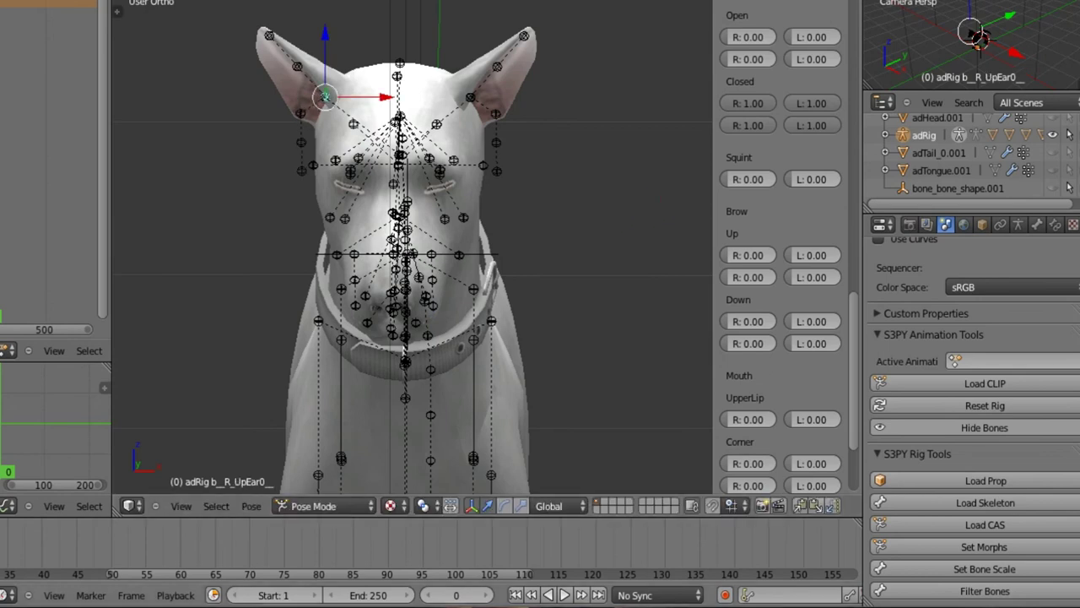
pyautogui.rightClick(690, 276)
# Step: Select all joints of the rig and insert a LocRot keyframe for them
pyautogui.scroll(-6, 414, 253)
pyautogui.moveTo(414, 262); pyautogui.dragTo(558, 261, button='middle')
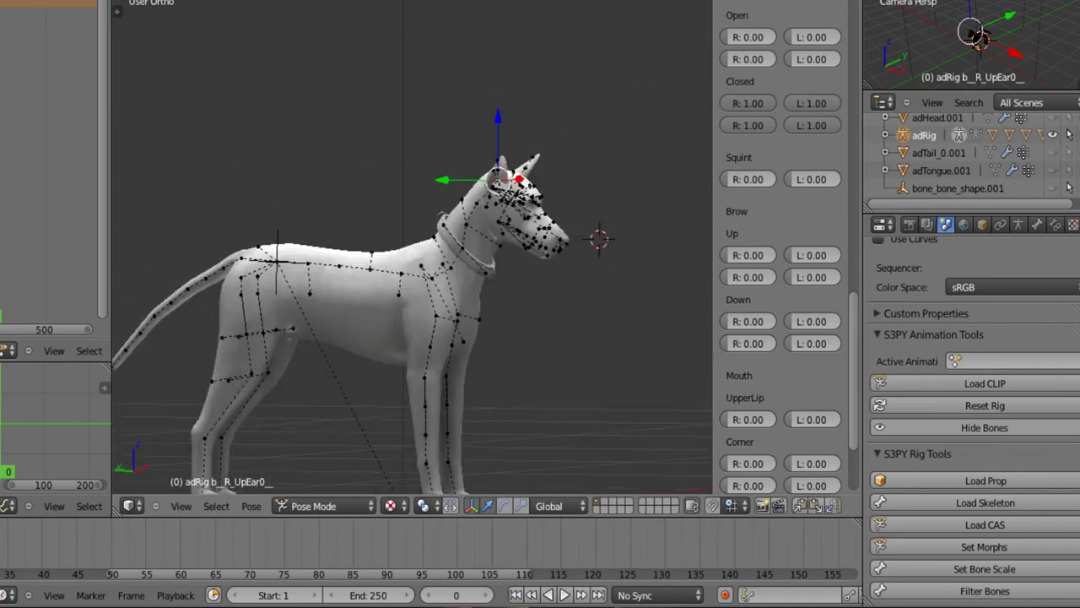
pyautogui.scroll(-3, 412, 253)
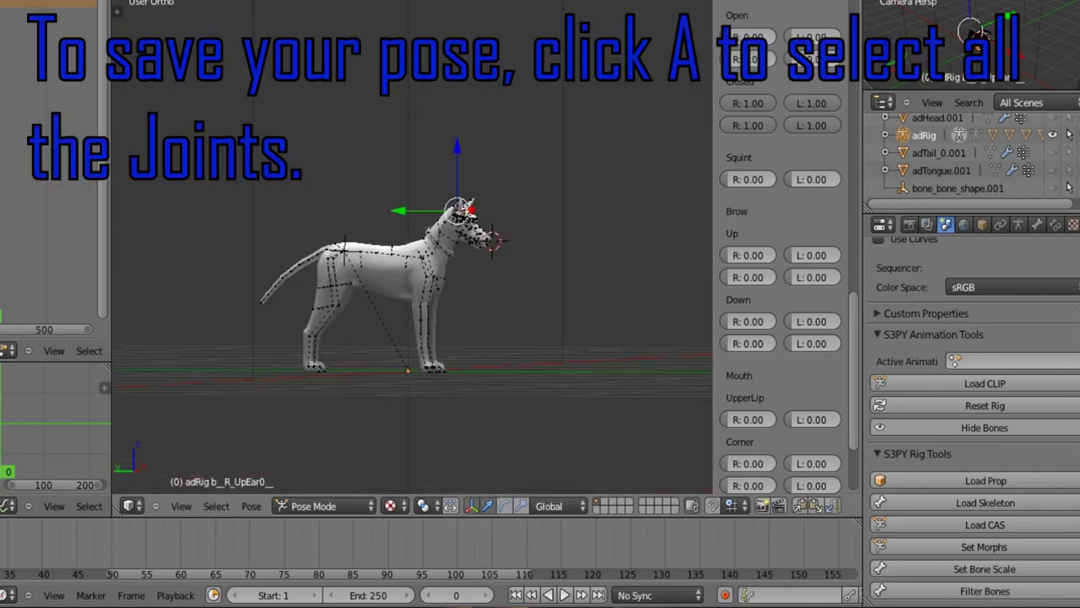
pyautogui.scroll(1, 412, 253)
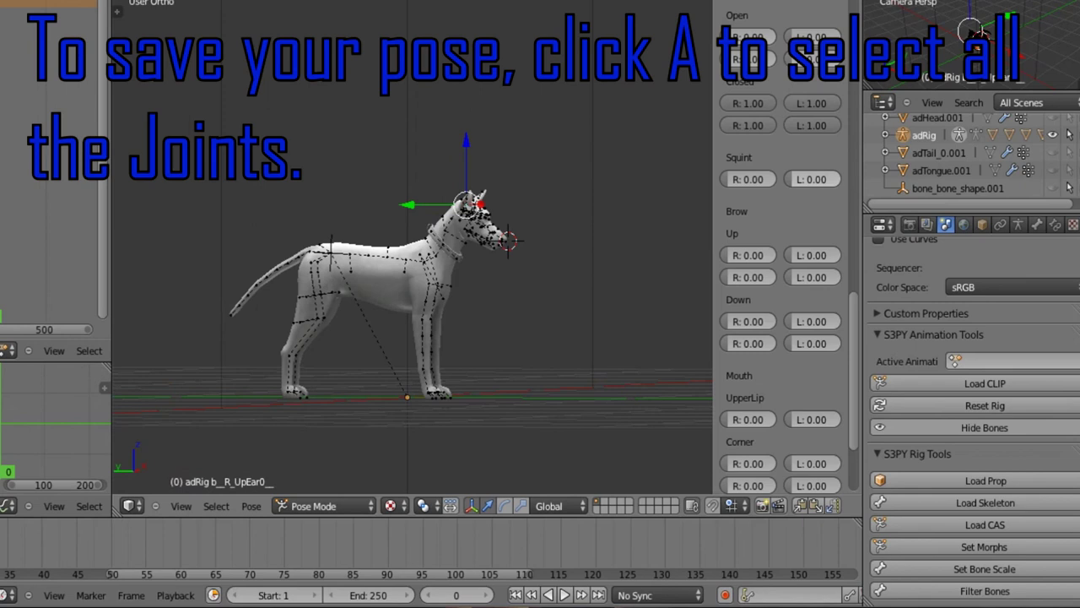
pyautogui.scroll(3, 412, 253)
pyautogui.scroll(-2, 412, 253)
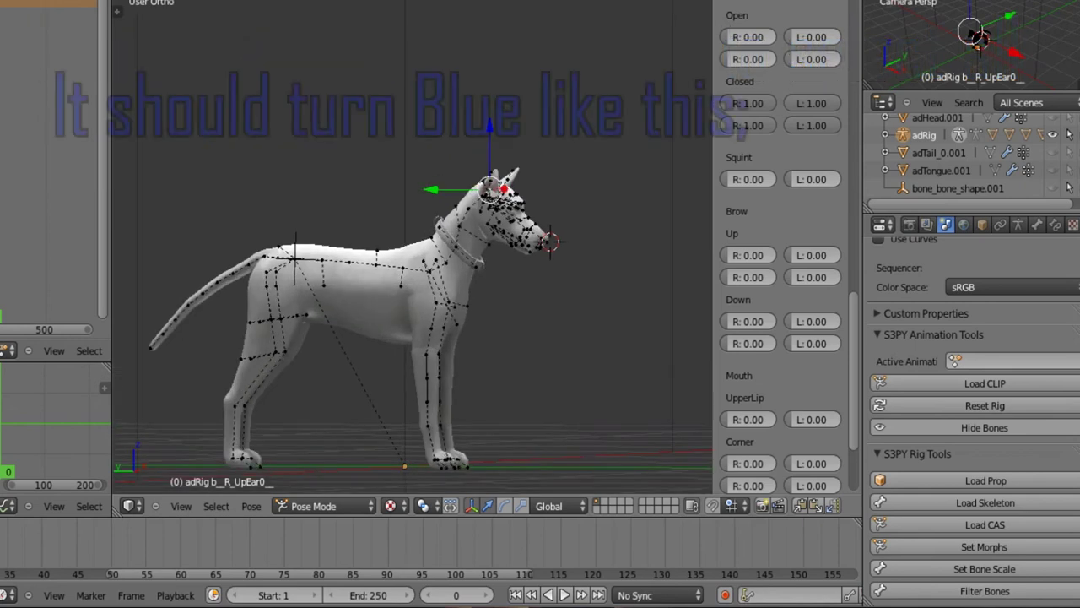
pyautogui.press('a')
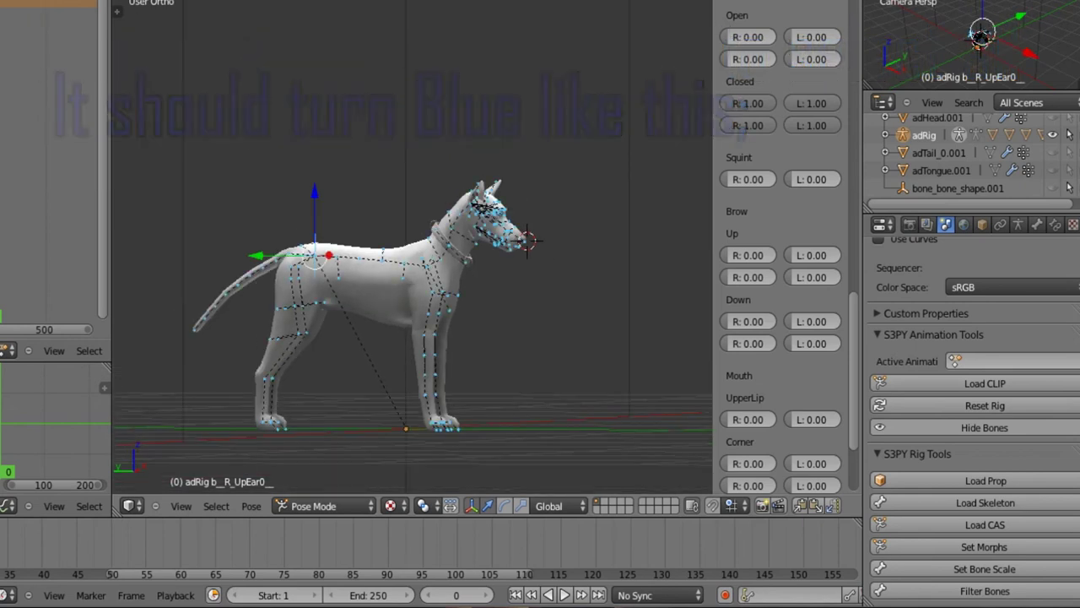
pyautogui.press('i')
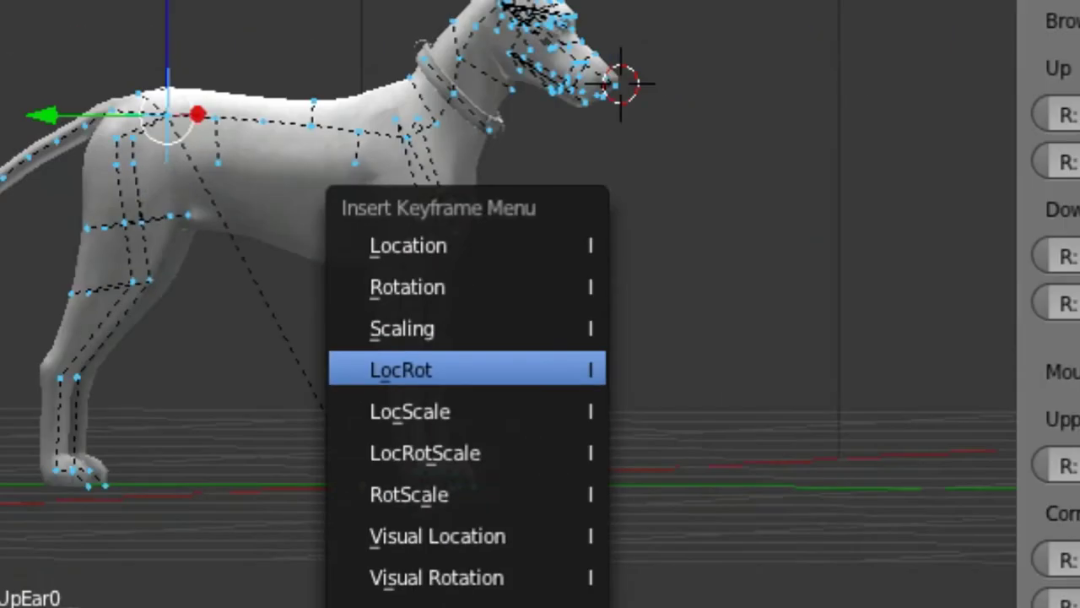
pyautogui.click(512, 344)
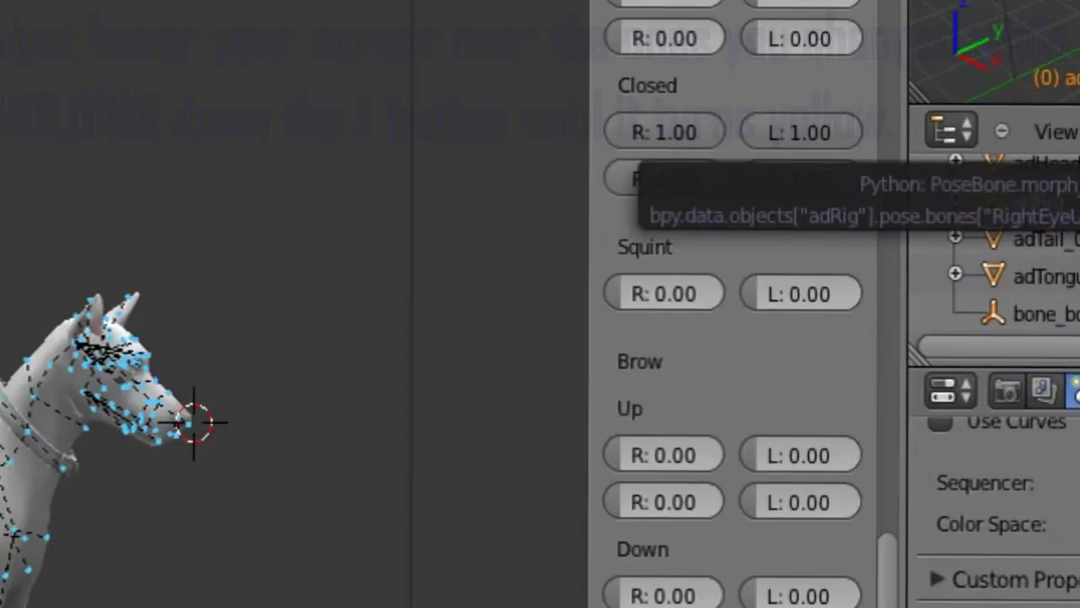
# Step: Insert keyframes on the four Closed eye values
pyautogui.press('i')
pyautogui.press('i')
pyautogui.press('i')
pyautogui.press('i')
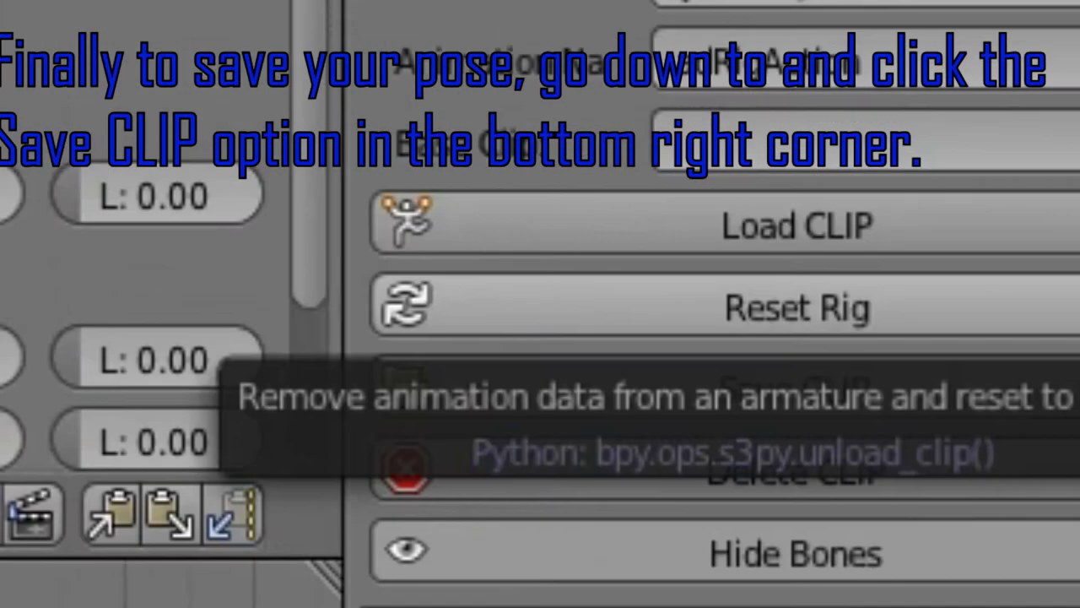
# Step: Start exporting the pose as a Sims 3 animation CLIP and enter a name with the ad_ rig prefix
pyautogui.click(796, 389)
pyautogui.click(764, 470)
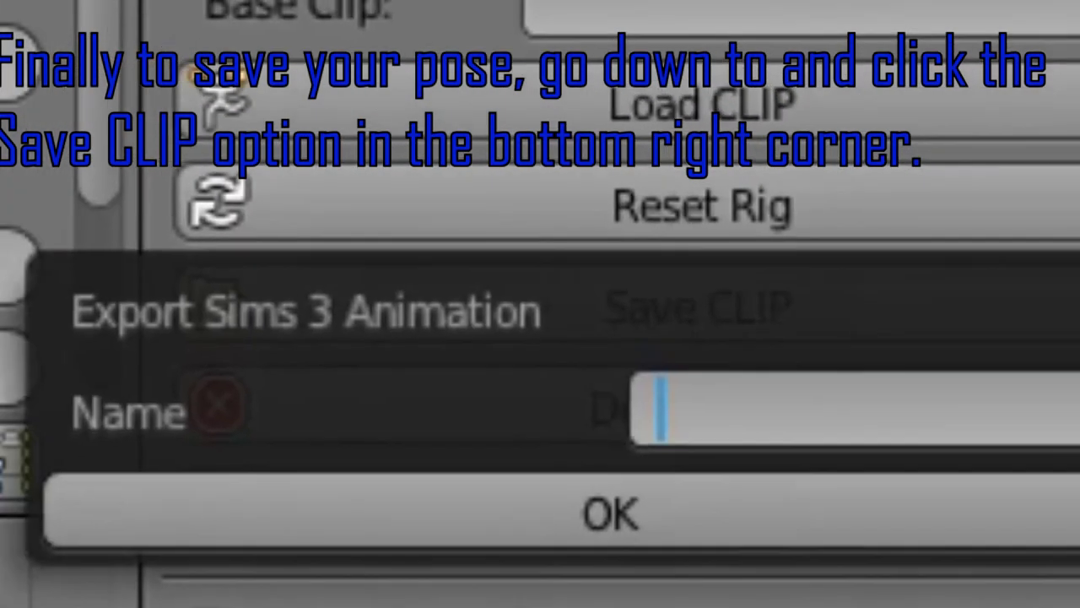
pyautogui.write('ad_')
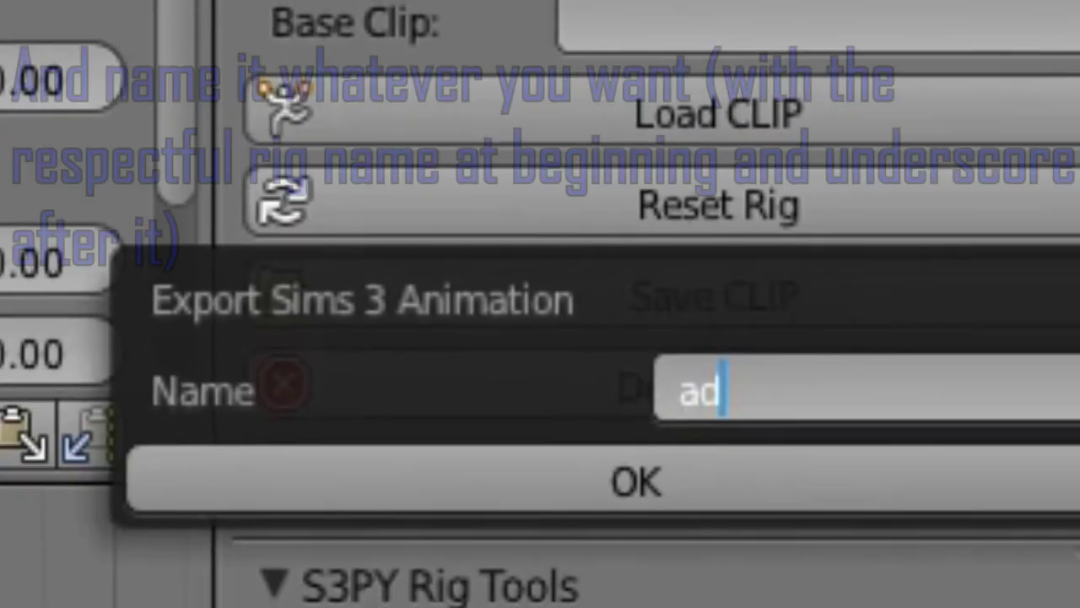
pyautogui.write('dsfa')
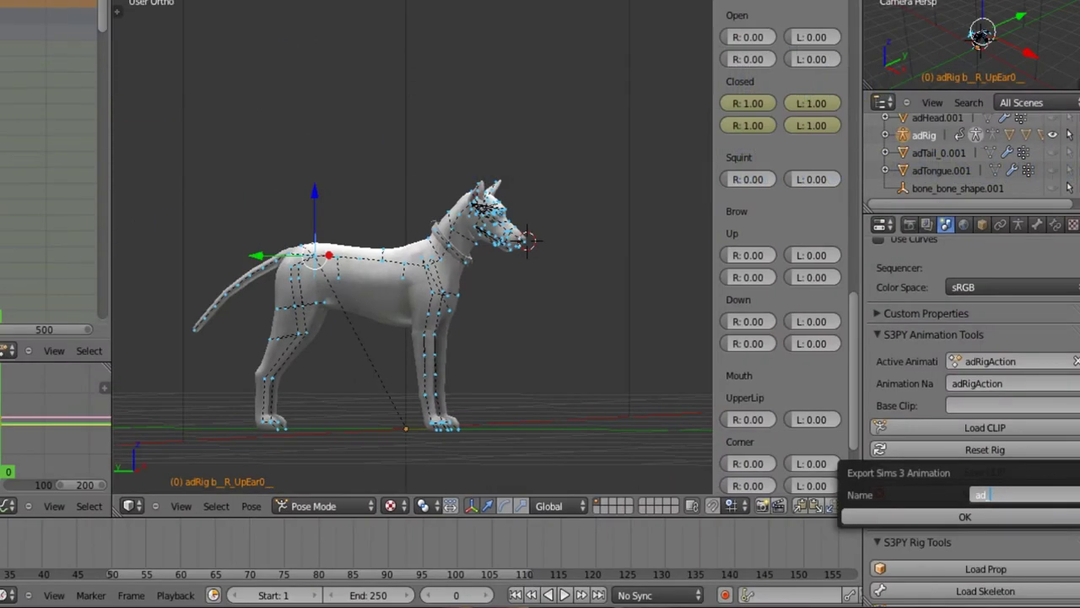
pyautogui.press('BackSpace')
pyautogui.press('BackSpace')
pyautogui.press('BackSpace')
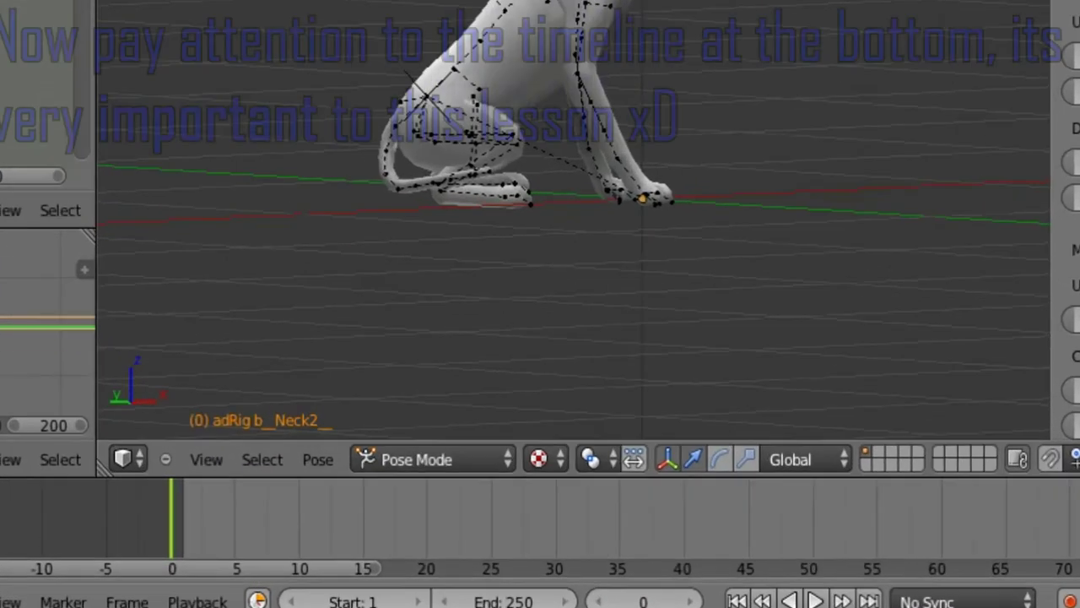
# Step: Move the current frame on the timeline to 26
pyautogui.scroll(-3, 540, 448)
pyautogui.scroll(5, 540, 448)
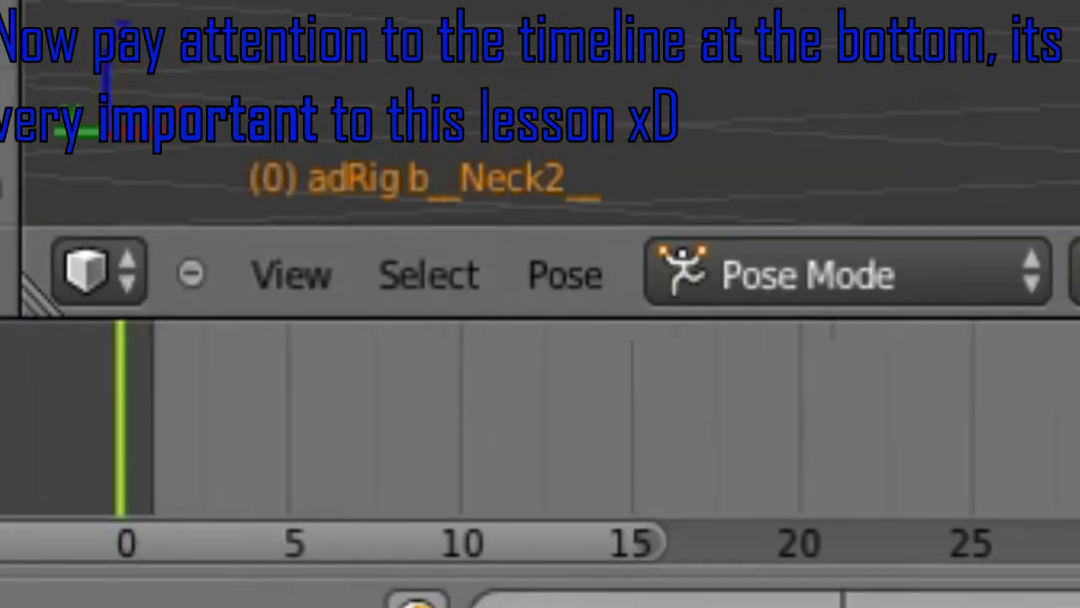
pyautogui.scroll(-1, 541, 448)
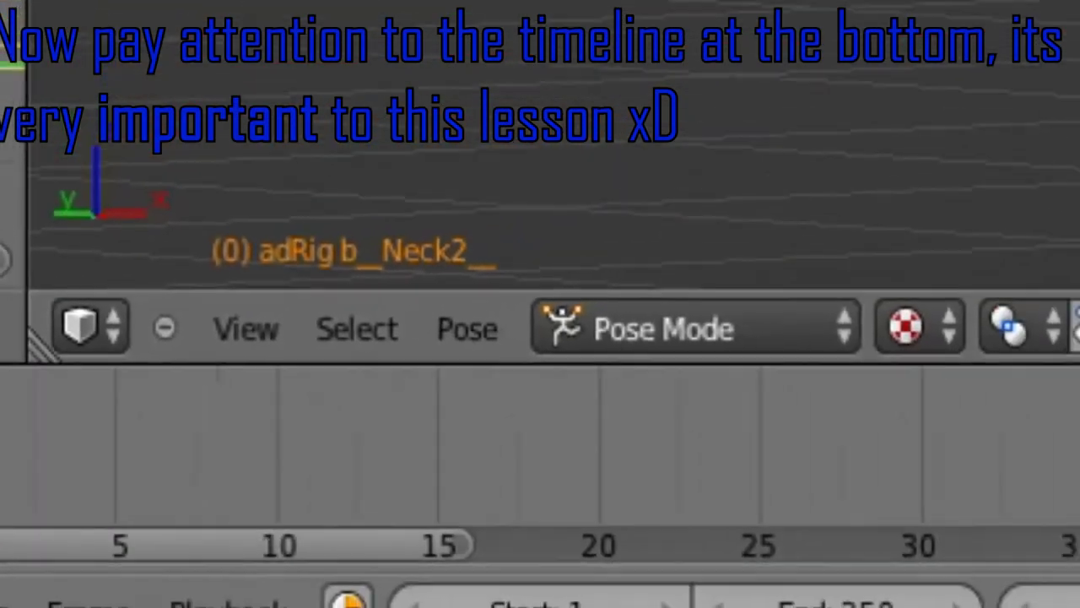
pyautogui.scroll(-1, 541, 448)
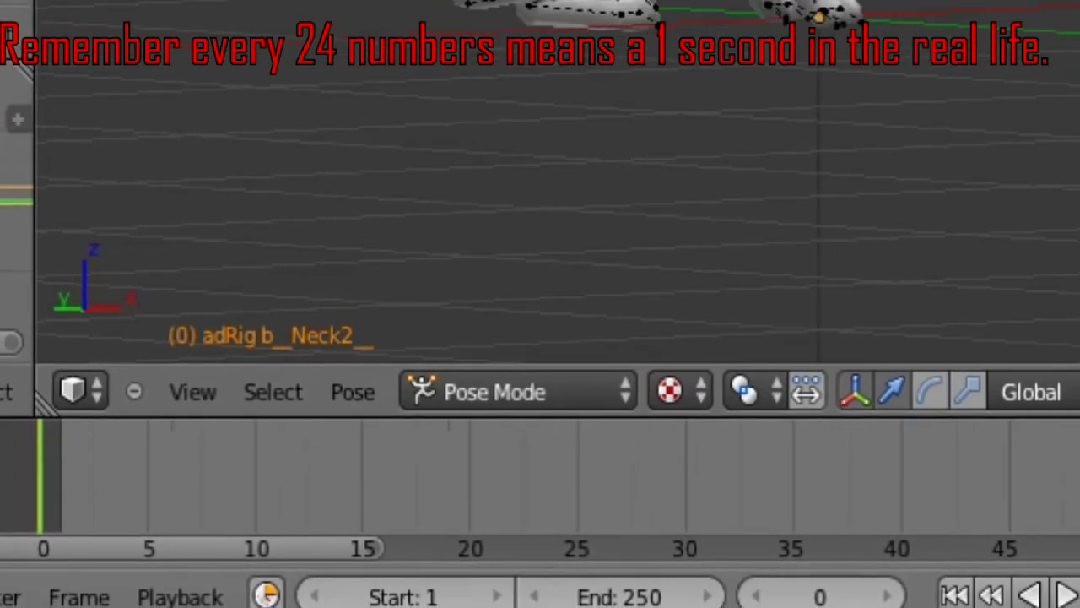
pyautogui.click(664, 477)
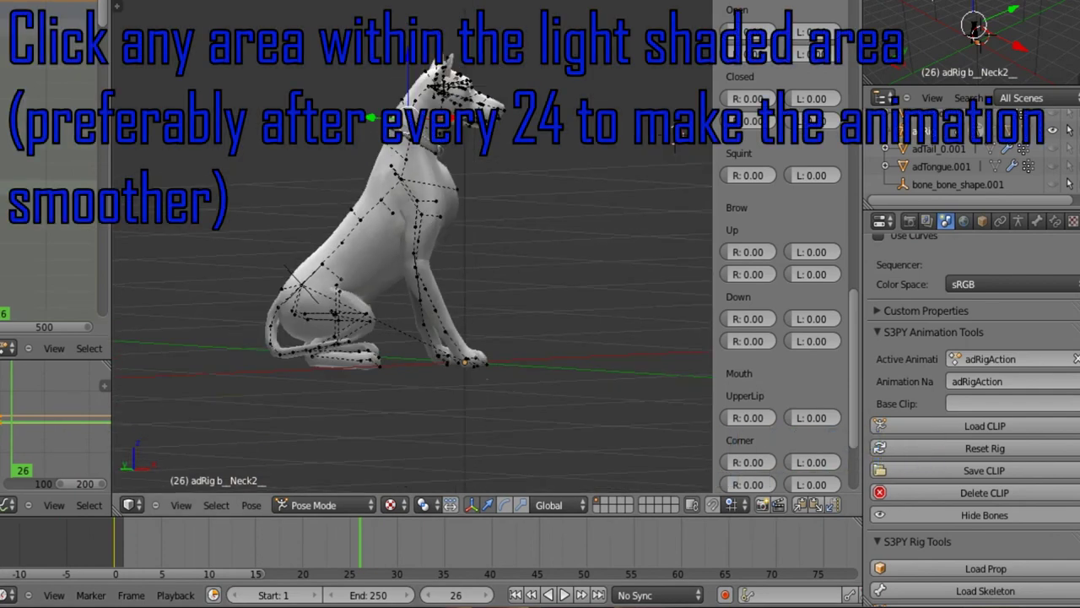
# Step: Rotate the right upper arm and forearm joints so the dog's right front leg lifts forward
pyautogui.click(675, 135)
pyautogui.press('r')
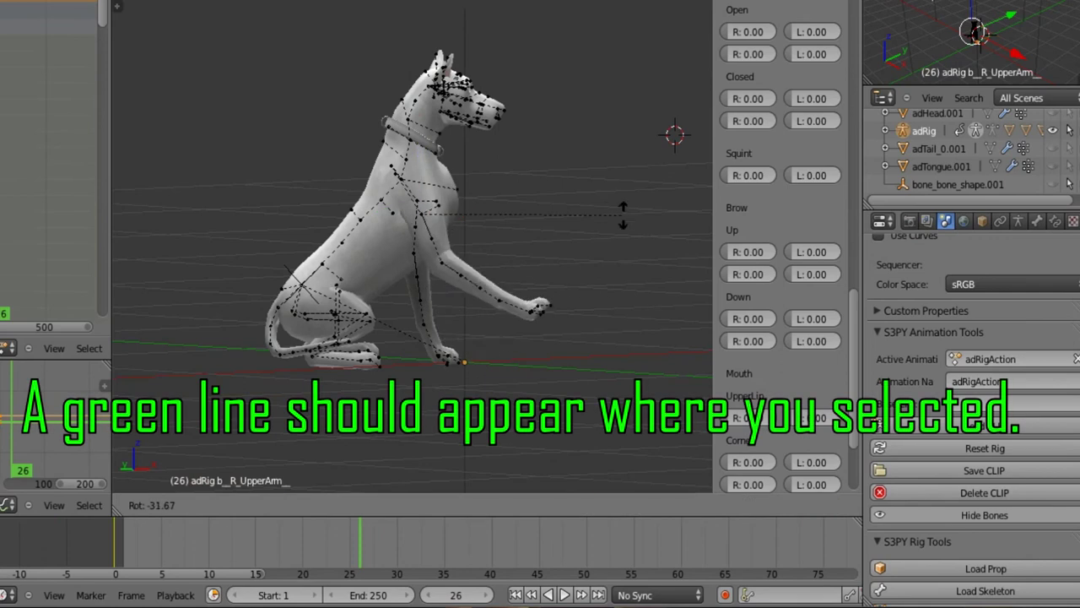
pyautogui.scroll(3, 412, 245)
pyautogui.rightClick(538, 314)
pyautogui.press('r')
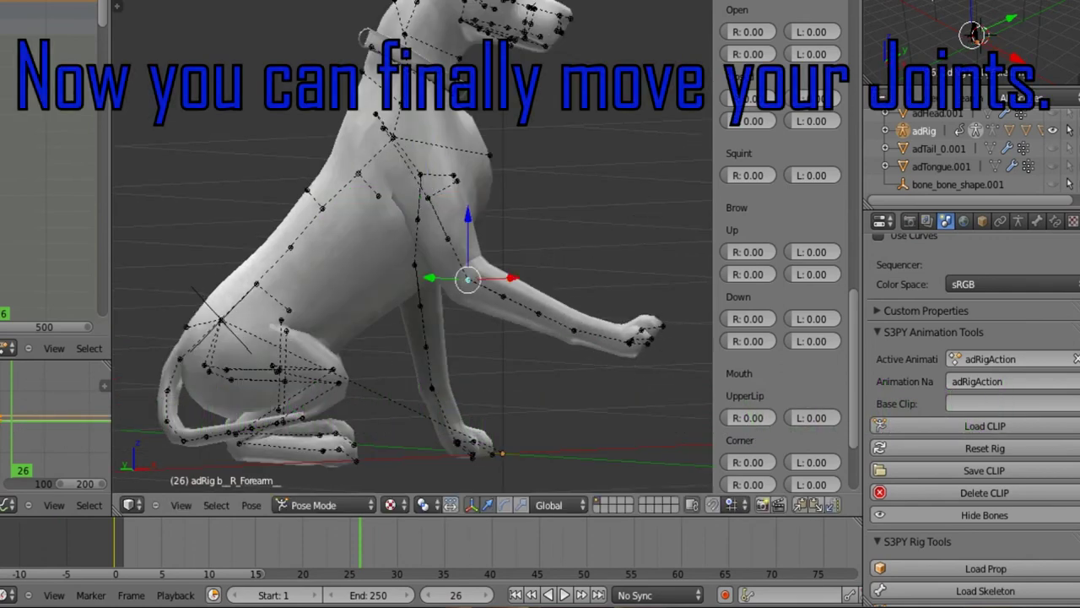
pyautogui.click(637, 438)
# Step: Rotate the right hand joint b__R_Hand from a front view, finishing with a free trackball rotation
pyautogui.moveTo(637, 438); pyautogui.dragTo(398, 407, button='middle')
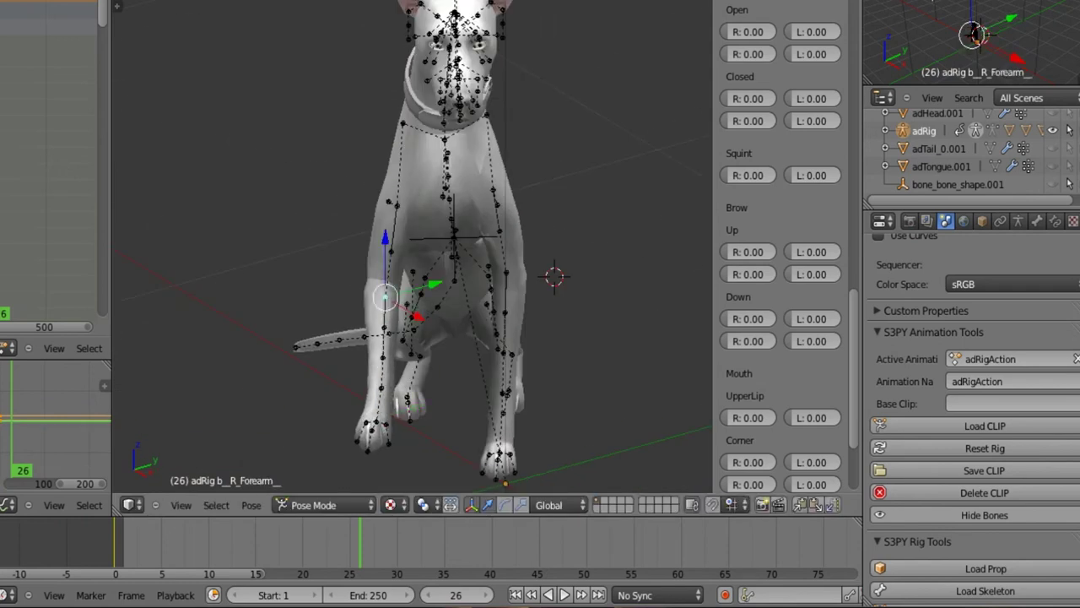
pyautogui.rightClick(382, 358)
pyautogui.press(']')
pyautogui.press('r')
pyautogui.click(487, 418)
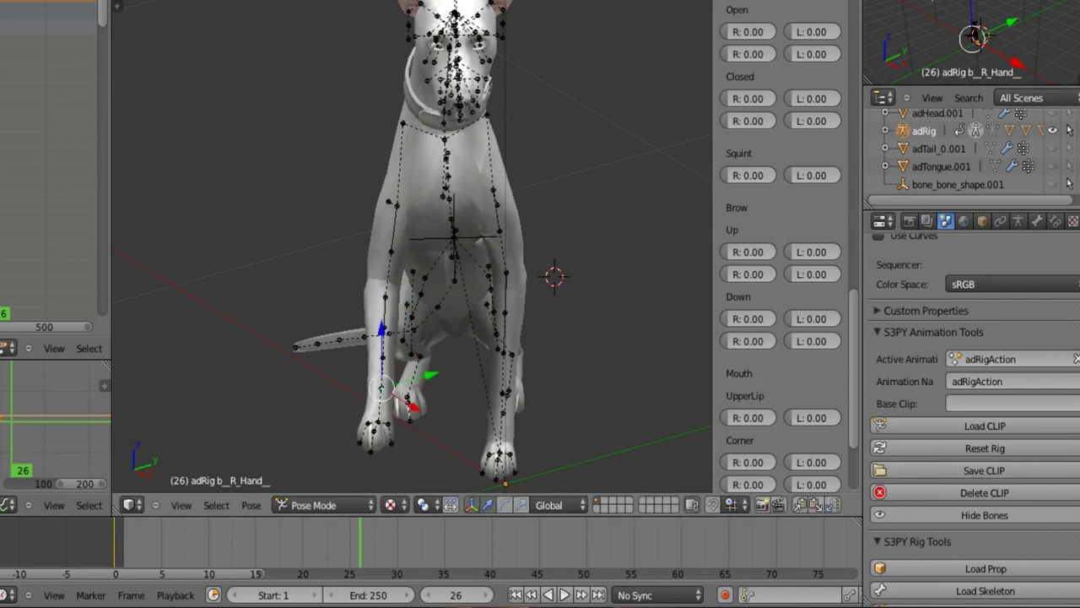
pyautogui.press('r')
pyautogui.press('r')
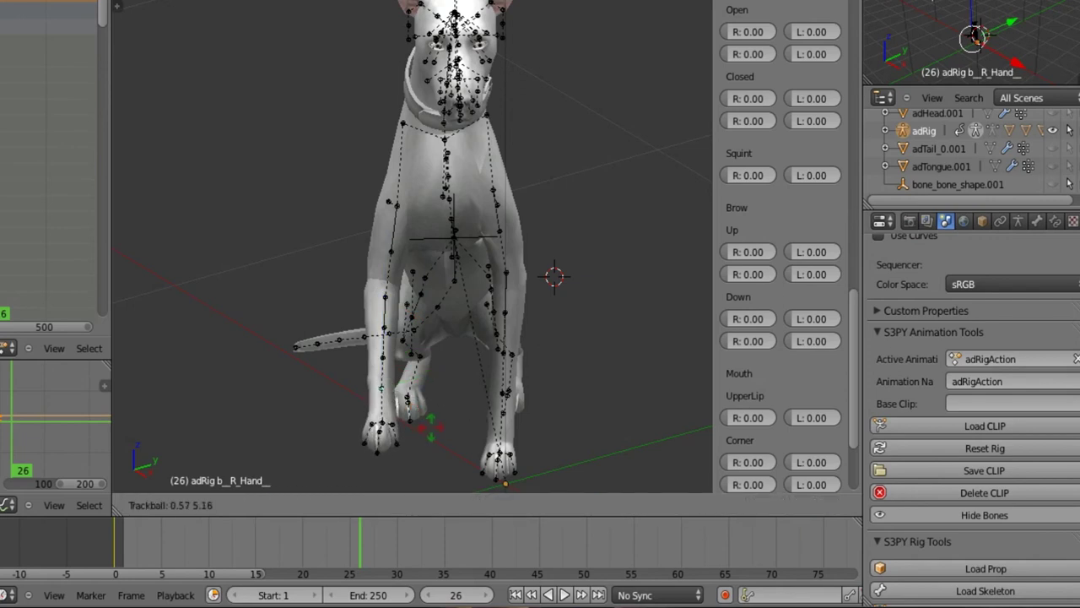
pyautogui.click(428, 435)
# Step: Rotate the toe joint of the raised right paw slightly downward in a side view
pyautogui.moveTo(428, 435); pyautogui.dragTo(622, 401, button='middle')
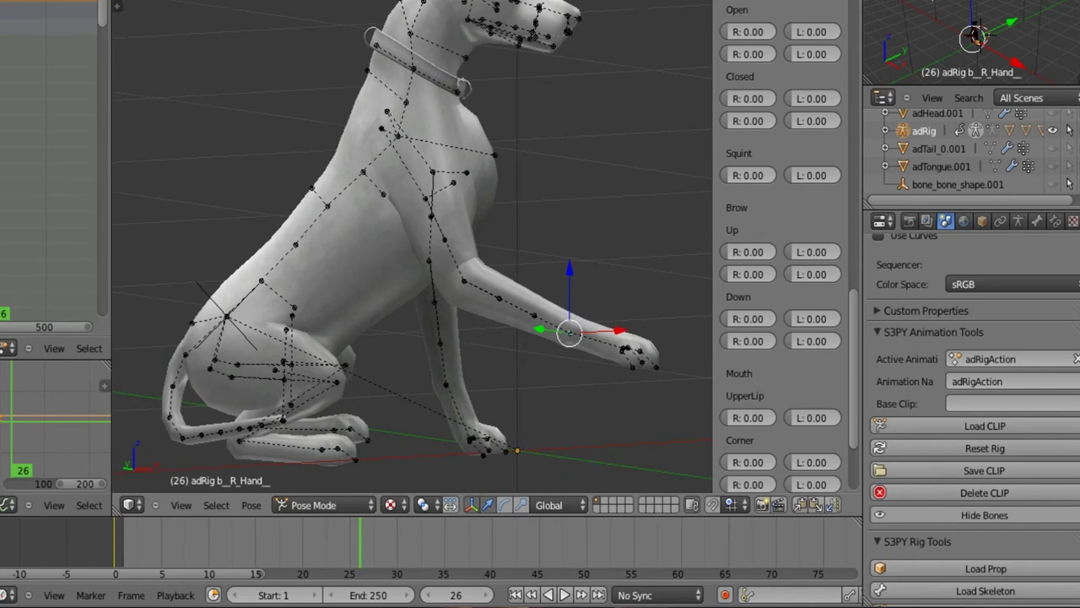
pyautogui.rightClick(629, 350)
pyautogui.press('r')
pyautogui.click(632, 452)
# Step: Rotate the neck's base joint b__Neck0 to tilt the neck and head forward
pyautogui.rightClick(406, 103)
pyautogui.press('r')
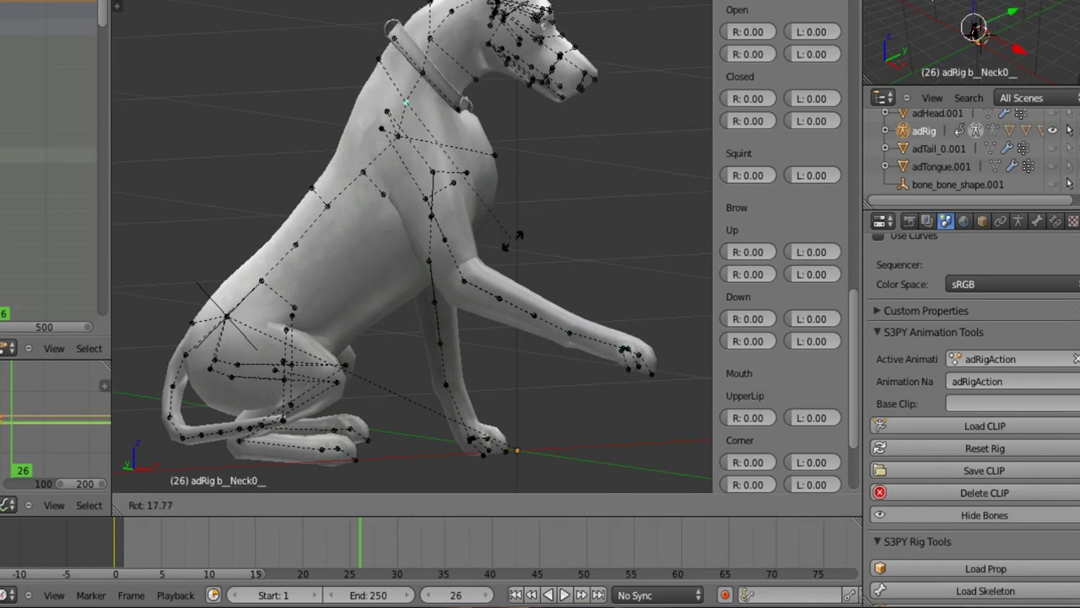
pyautogui.click(516, 227)
pyautogui.press('r')
pyautogui.click(521, 210)
# Step: Rotate the neck joints b__Neck1 and b__Neck3 slightly to refine the head's downward tilt
pyautogui.scroll(-2, 521, 210)
pyautogui.moveTo(520, 210); pyautogui.dragTo(435, 210, button='middle')
pyautogui.moveTo(372, 253); pyautogui.dragTo(527, 236, button='middle')
pyautogui.rightClick(418, 106)
pyautogui.press('r')
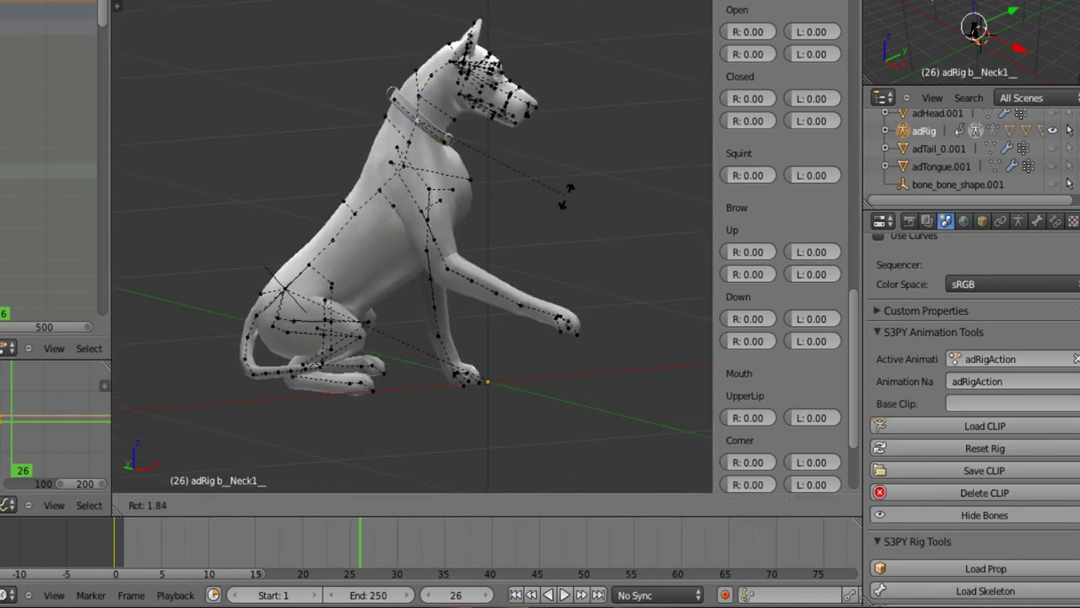
pyautogui.click(555, 209)
pyautogui.rightClick(433, 76)
pyautogui.press('r')
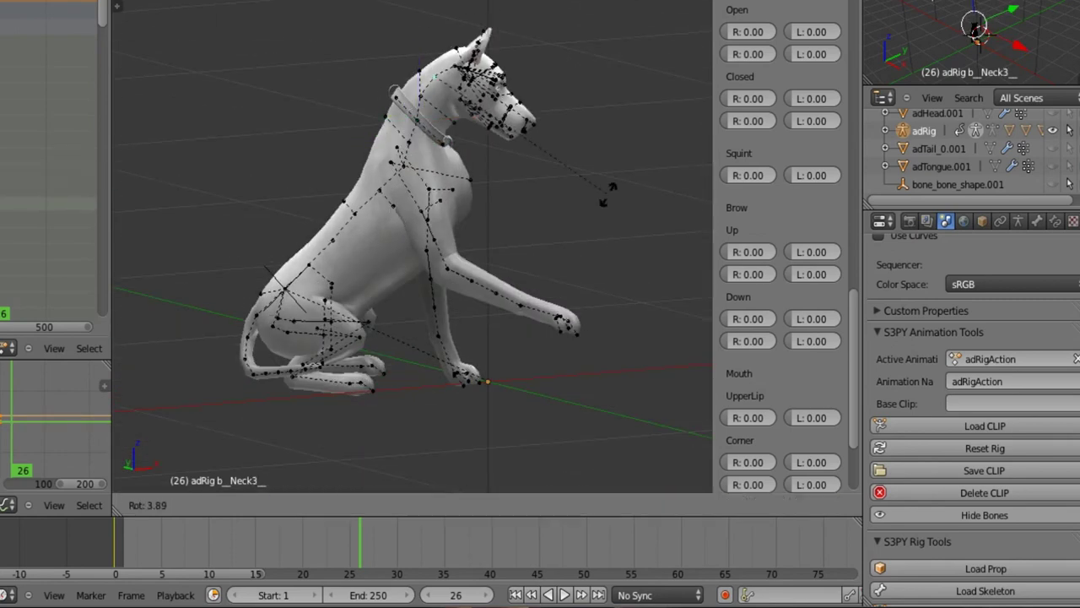
pyautogui.click(616, 198)
pyautogui.scroll(-3, 615, 198)
pyautogui.scroll(1, 612, 190)
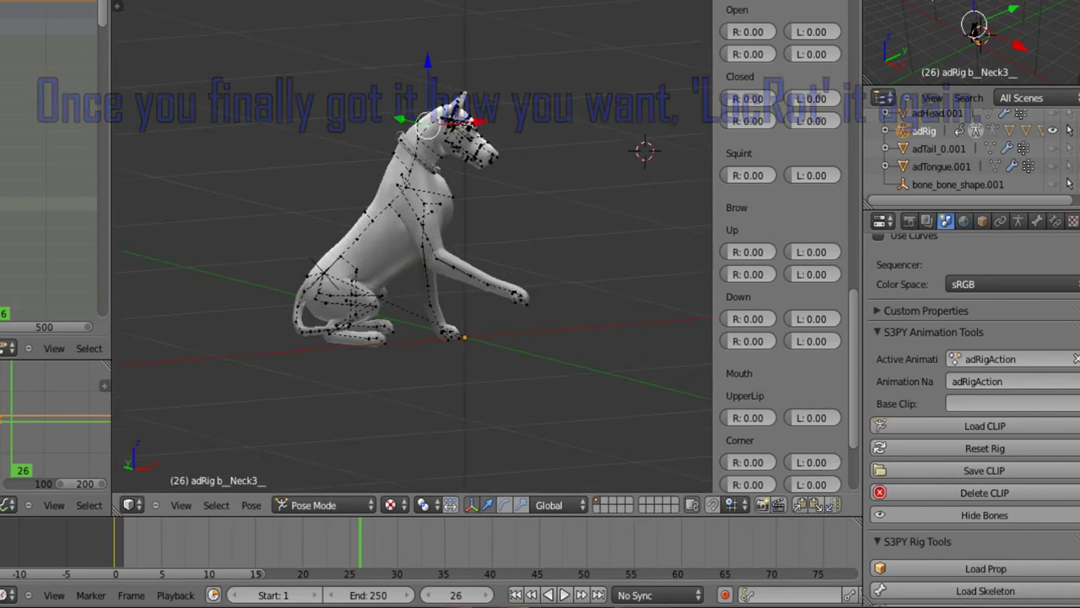
# Step: Select all joints of the rig and insert a LocRot keyframe at frame 26
pyautogui.press('a')
pyautogui.press('i')
pyautogui.press('Return')
# Step: Advance the timeline by ten frames to frame 36
pyautogui.press('Right')
pyautogui.press('Right')
pyautogui.press('Right')
pyautogui.press('Right')
pyautogui.press('Right')
pyautogui.press('Right')
pyautogui.press('Right')
pyautogui.press('Right')
pyautogui.press('Right')
pyautogui.press('Right')
pyautogui.scroll(3, 412, 246)
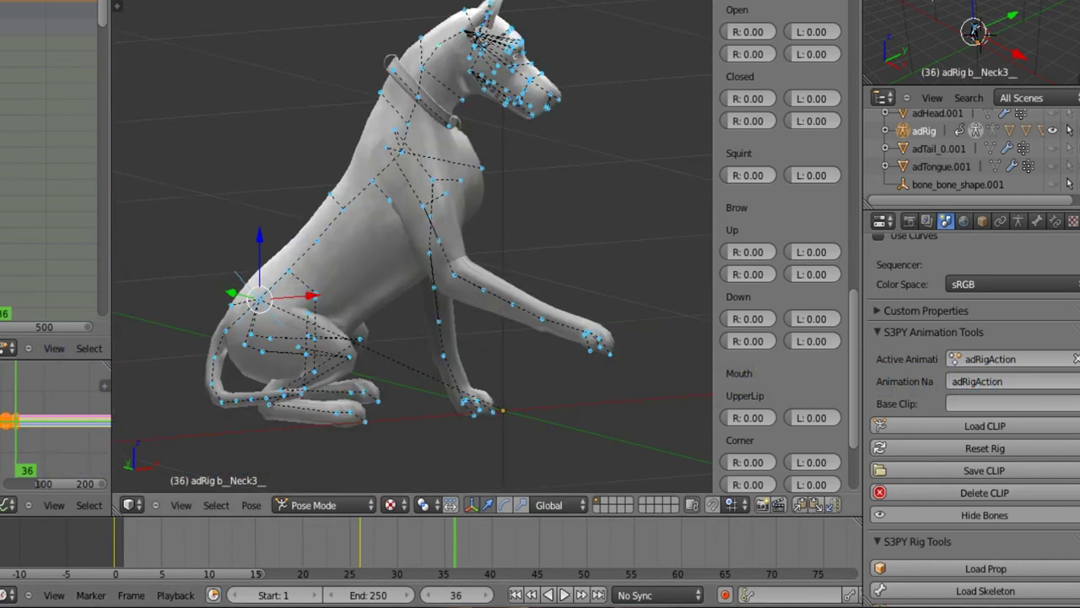
pyautogui.rightClick(432, 216)
pyautogui.press('r')
pyautogui.press('Escape')
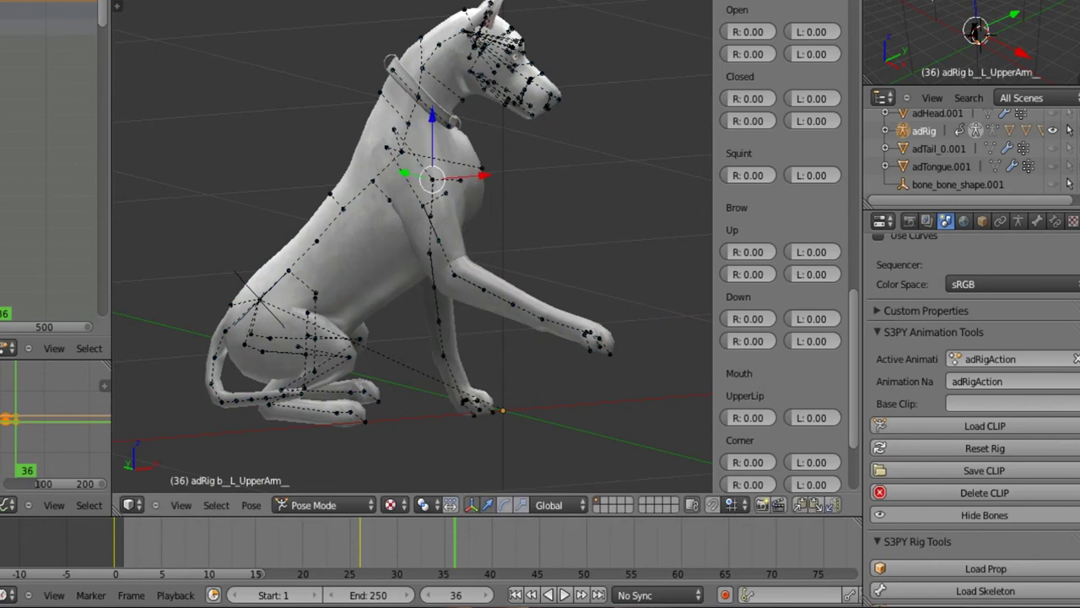
# Step: Rotate the right upper arm and forearm joints to raise the bent front leg higher
pyautogui.rightClick(430, 216)
pyautogui.press('r')
pyautogui.click(615, 212)
pyautogui.rightClick(472, 260)
pyautogui.press('r')
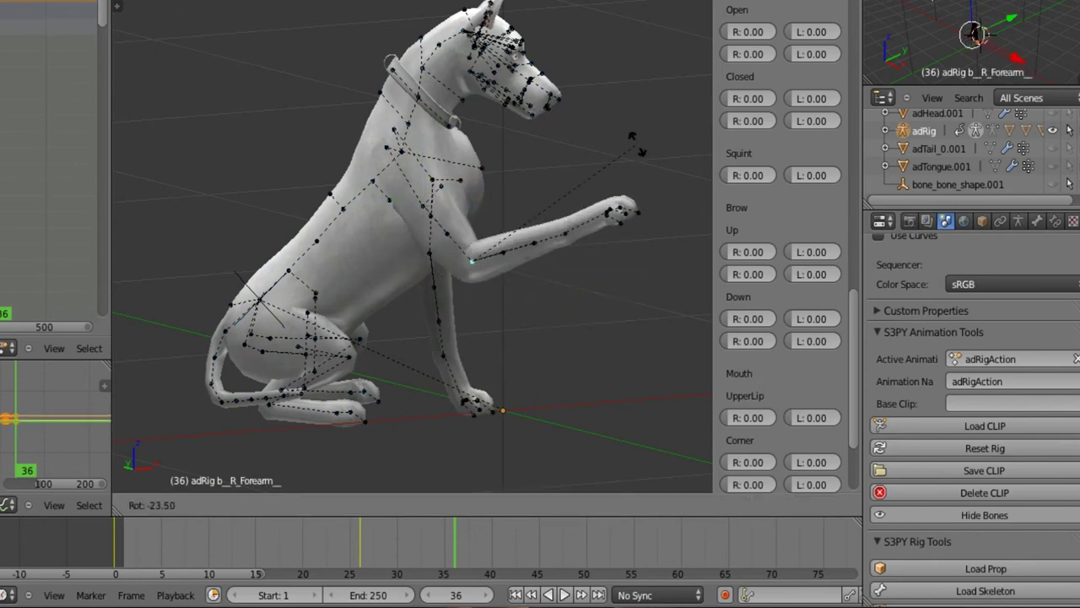
pyautogui.click(645, 164)
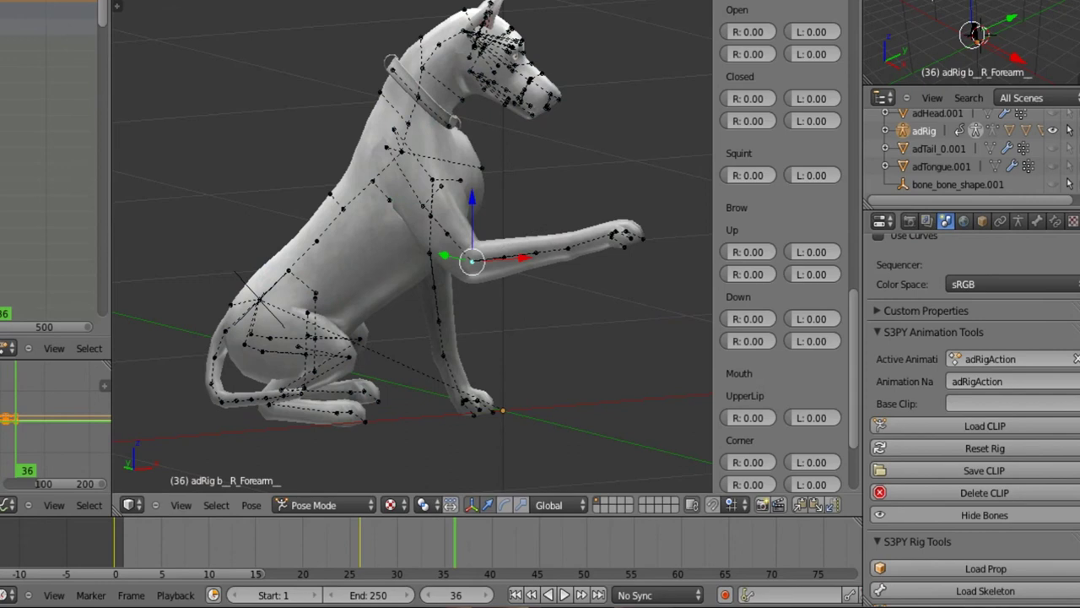
pyautogui.rightClick(433, 216)
pyautogui.press('r')
pyautogui.press('Return')
# Step: Adjust the right forearm joint with a free trackball rotation, viewed from the front and above
pyautogui.moveTo(588, 87); pyautogui.dragTo(679, 386, button='middle')
pyautogui.rightClick(432, 292)
pyautogui.press('r')
pyautogui.press('r')
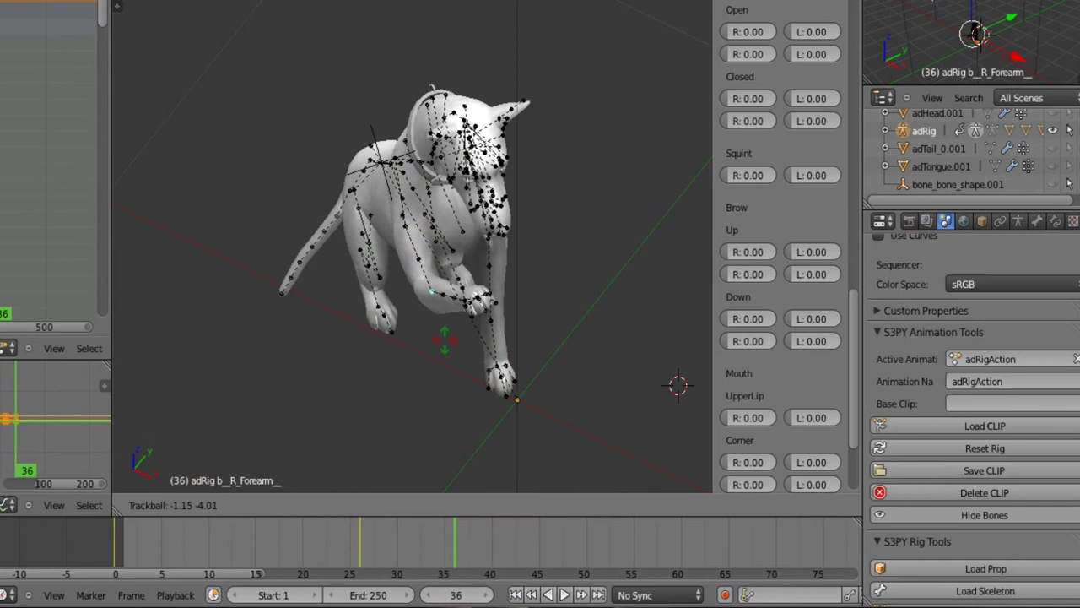
pyautogui.press('Return')
# Step: Bend the raised right paw at joint b__R_Mid0 with a free trackball rotation
pyautogui.scroll(1, 412, 245)
pyautogui.rightClick(500, 339)
pyautogui.press('r')
pyautogui.press('r')
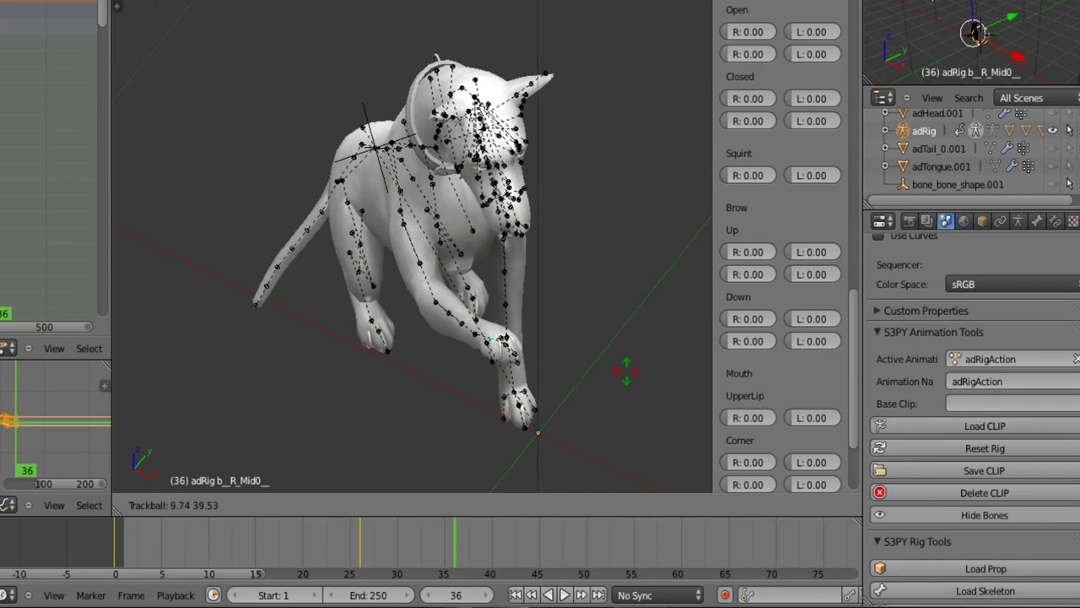
pyautogui.click(624, 377)
pyautogui.moveTo(625, 377); pyautogui.dragTo(763, 281, button='middle')
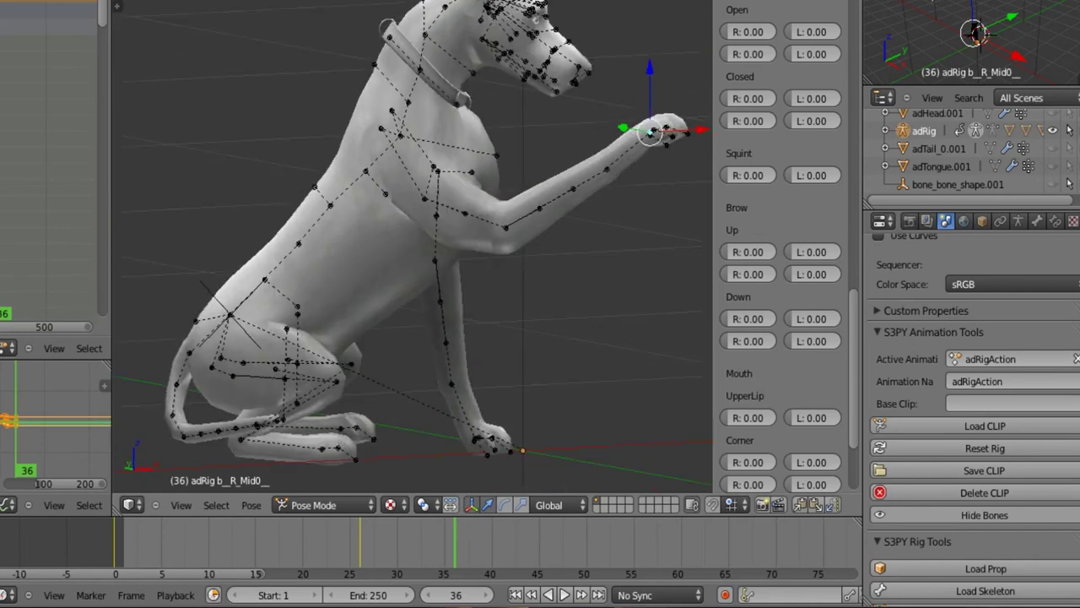
# Step: Rotate the neck joints b__Neck1 through b__Neck3 in a side view to lower the head further
pyautogui.press('KP_Subtract')
pyautogui.rightClick(400, 108)
pyautogui.press('r')
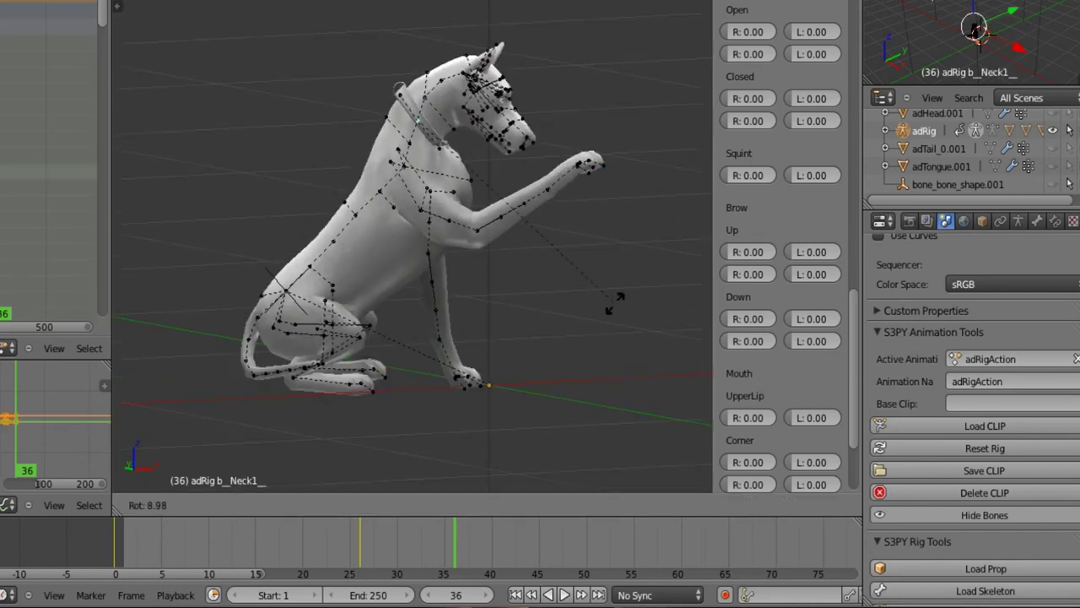
pyautogui.click(613, 302)
pyautogui.rightClick(424, 97)
pyautogui.press('r')
pyautogui.click(633, 204)
pyautogui.rightClick(442, 81)
pyautogui.press('r')
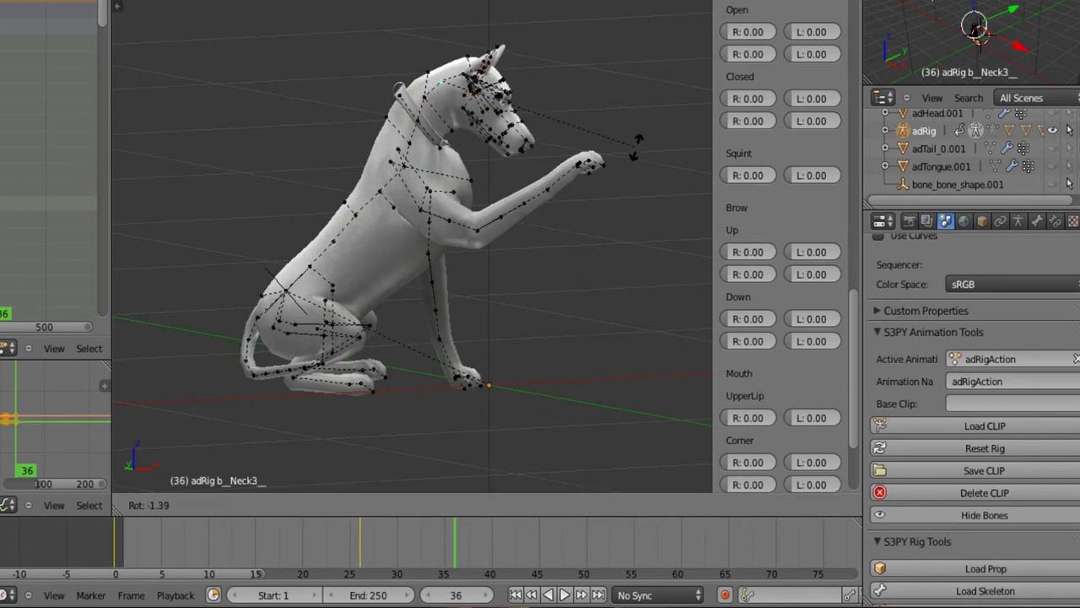
pyautogui.click(636, 145)
# Step: Readjust the right paw's b__R_Mid0 joint from a front view with another trackball rotation
pyautogui.moveTo(637, 145); pyautogui.dragTo(542, 189, button='middle')
pyautogui.rightClick(392, 314)
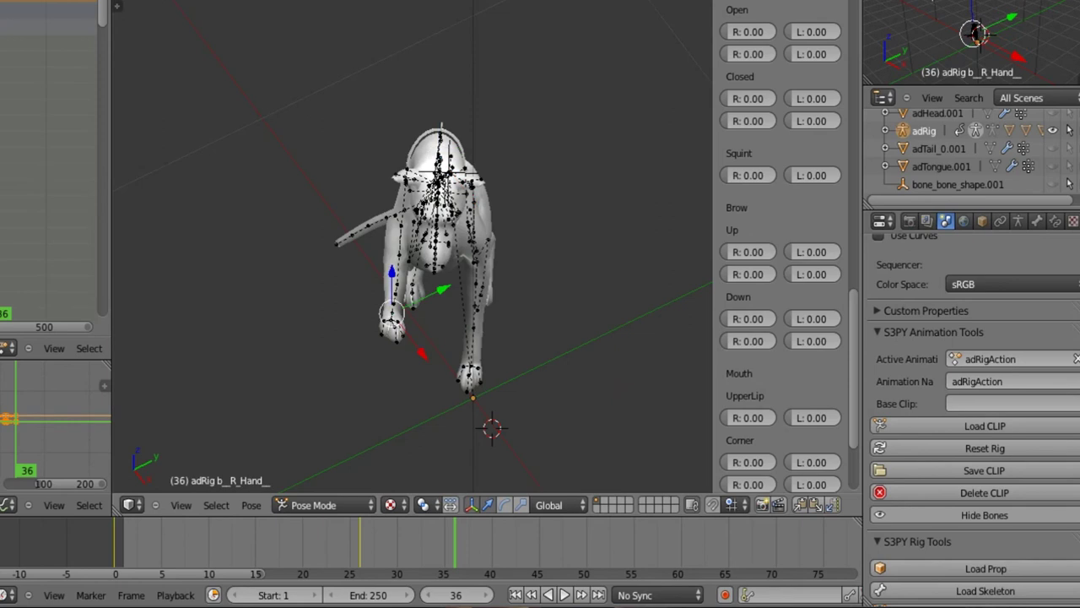
pyautogui.rightClick(392, 327)
pyautogui.press('r')
pyautogui.press('r')
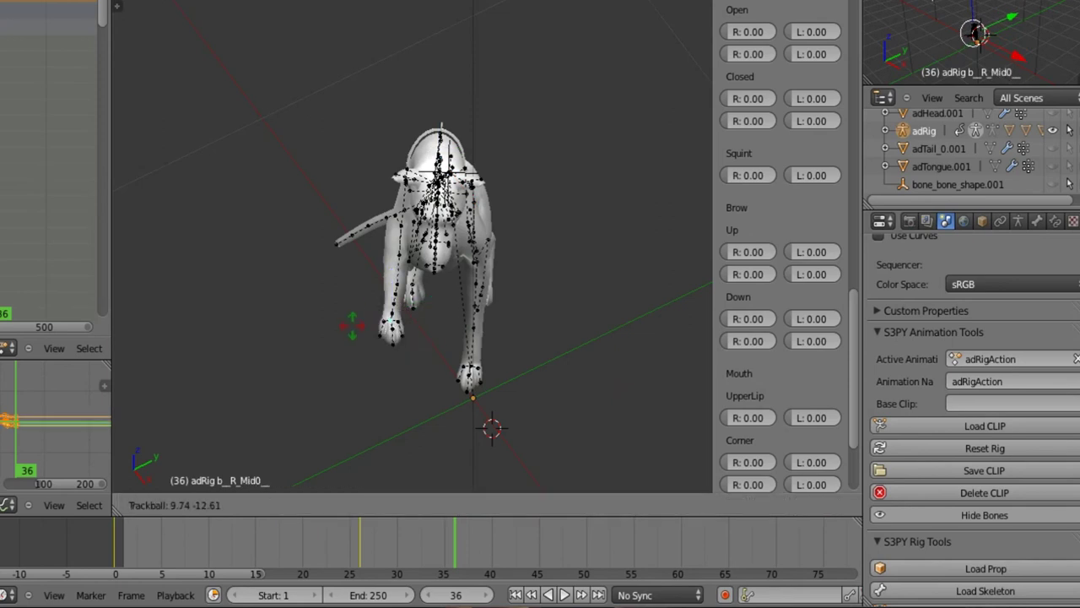
pyautogui.click(347, 322)
pyautogui.moveTo(347, 322); pyautogui.dragTo(515, 237, button='middle')
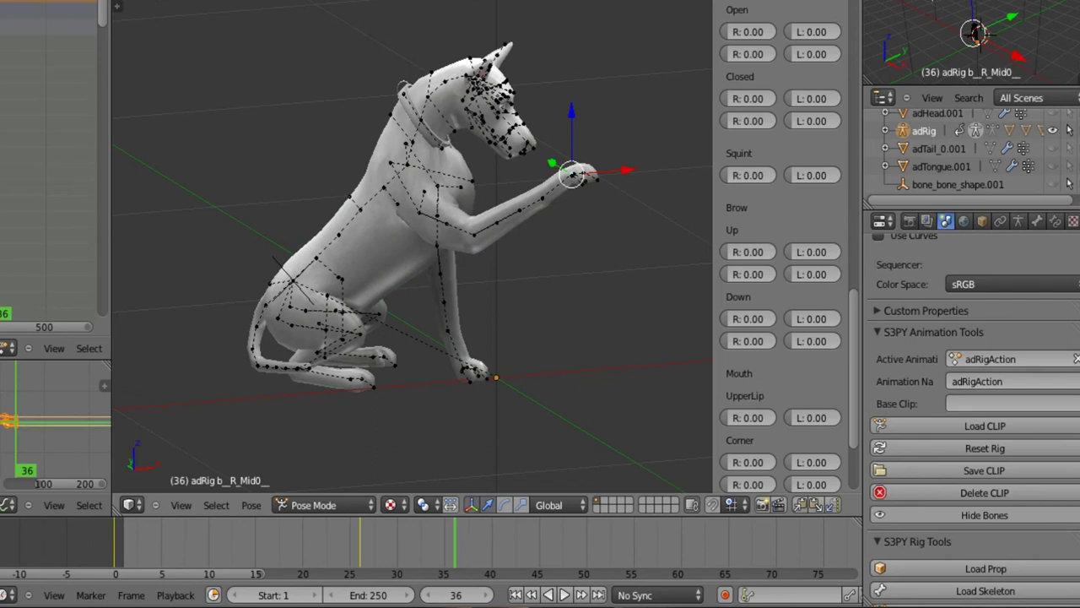
# Step: Rotate two tail joints, including b__Tail7, to change the curve of the tail
pyautogui.rightClick(260, 364)
pyautogui.press('r')
pyautogui.click(498, 359)
pyautogui.rightClick(299, 358)
pyautogui.press('r')
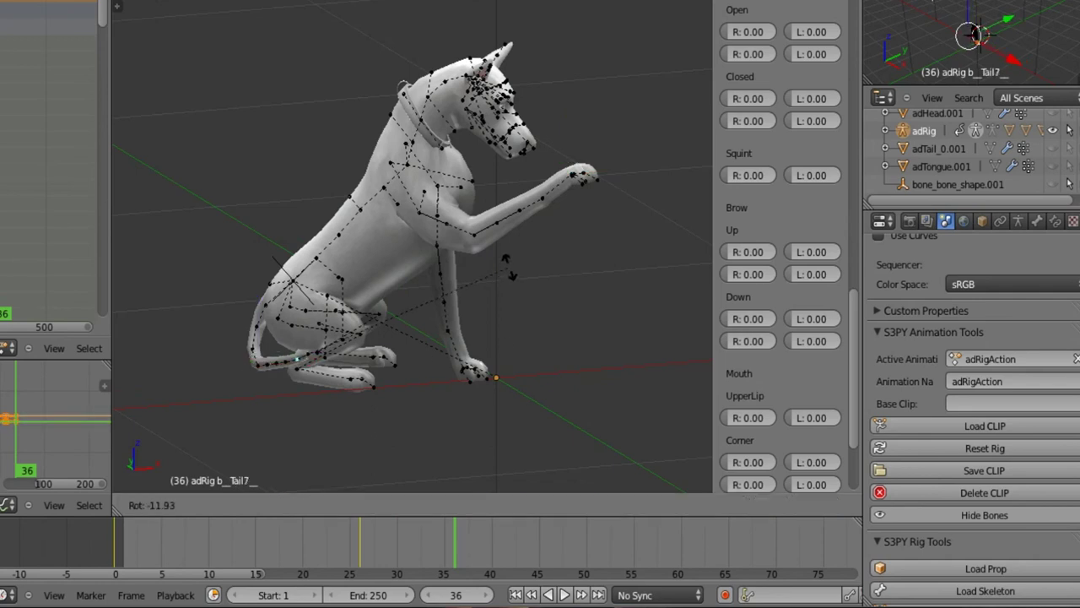
pyautogui.click(510, 268)
# Step: Select all joints and insert a LocRot keyframe for the raised-paw pose at frame 36
pyautogui.scroll(-2, 413, 245)
pyautogui.press('a')
pyautogui.press('a')
pyautogui.press('i')
pyautogui.click(498, 387)
# Step: Scrub through the animation to frame 43 and hide the bones to view the dog from the front
pyautogui.moveTo(124, 544); pyautogui.dragTo(274, 544)
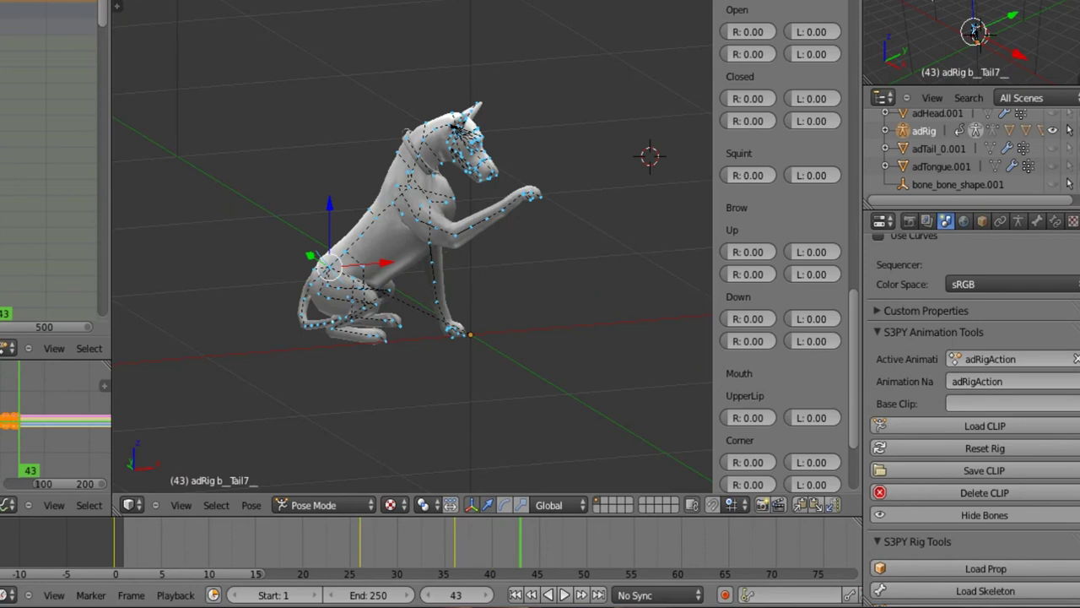
pyautogui.scroll(7, 413, 245)
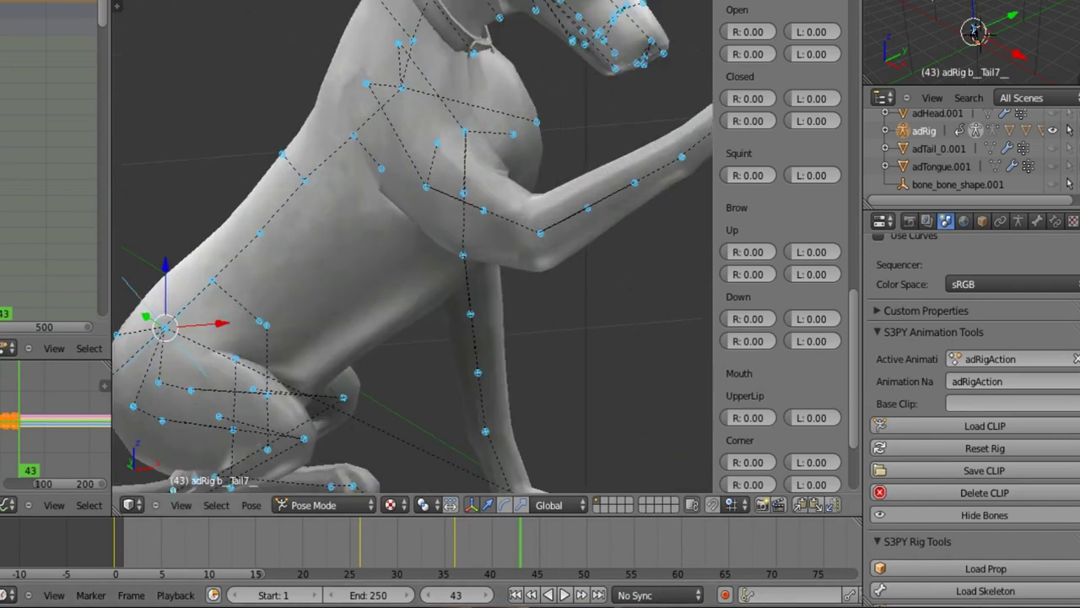
pyautogui.moveTo(540, 253); pyautogui.dragTo(371, 249, button='middle')
pyautogui.scroll(-4, 372, 249)
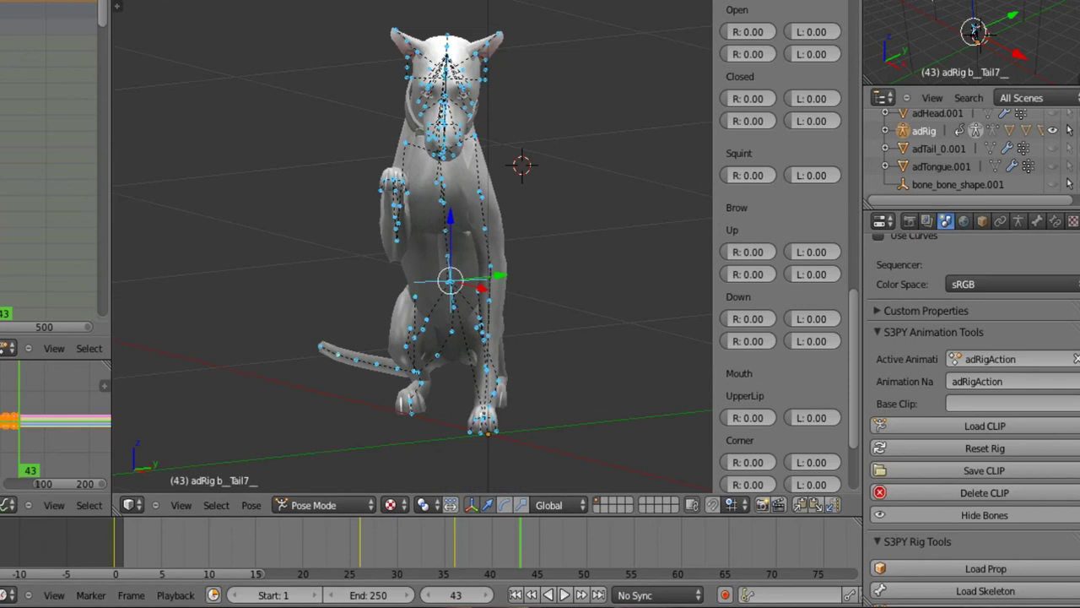
pyautogui.click(984, 514)
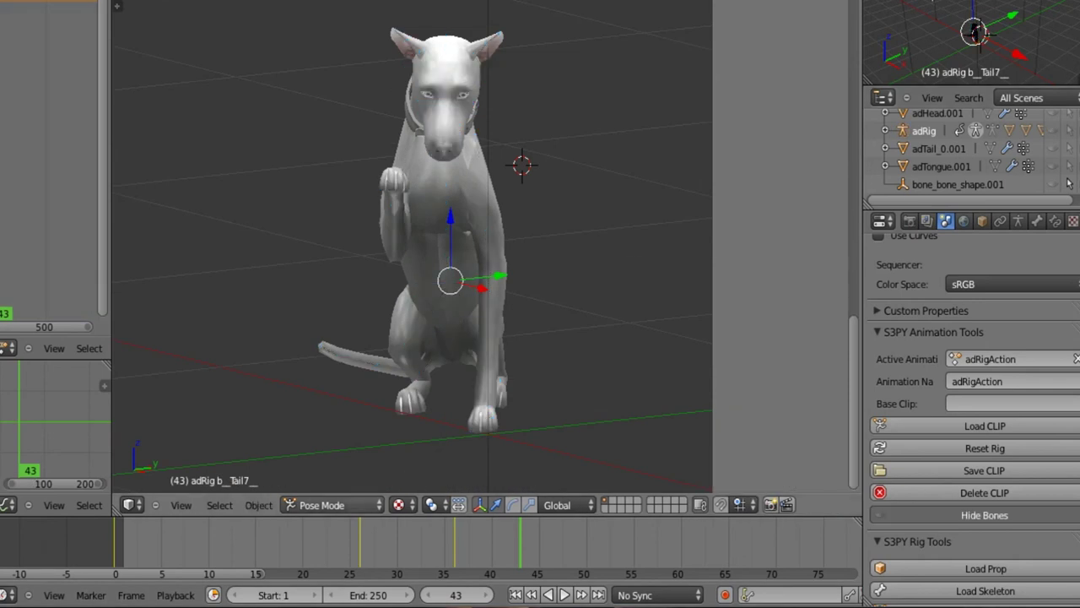
# Step: Scrub through the raised-paw animation, unhide the bones and go to frame 19 with a close front view of the dog's face
pyautogui.moveTo(114, 544); pyautogui.dragTo(227, 544)
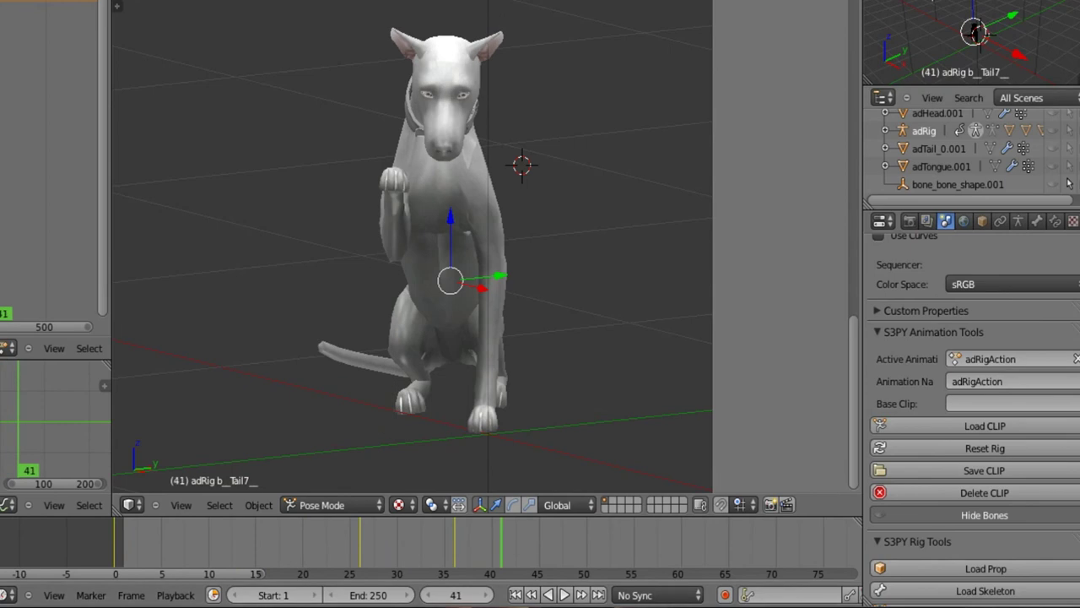
pyautogui.hotkey('alt', 'h')
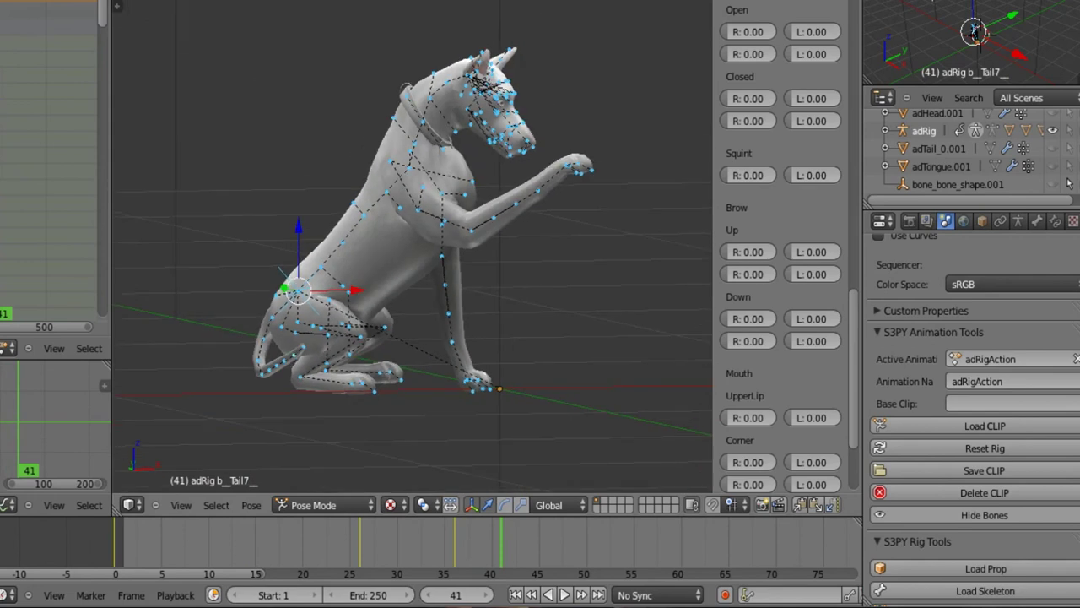
pyautogui.scroll(-1, 412, 246)
pyautogui.scroll(3, 412, 245)
pyautogui.moveTo(507, 245); pyautogui.dragTo(321, 262, button='middle')
pyautogui.moveTo(412, 278); pyautogui.dragTo(456, 216, button='middle')
pyautogui.scroll(4, 412, 246)
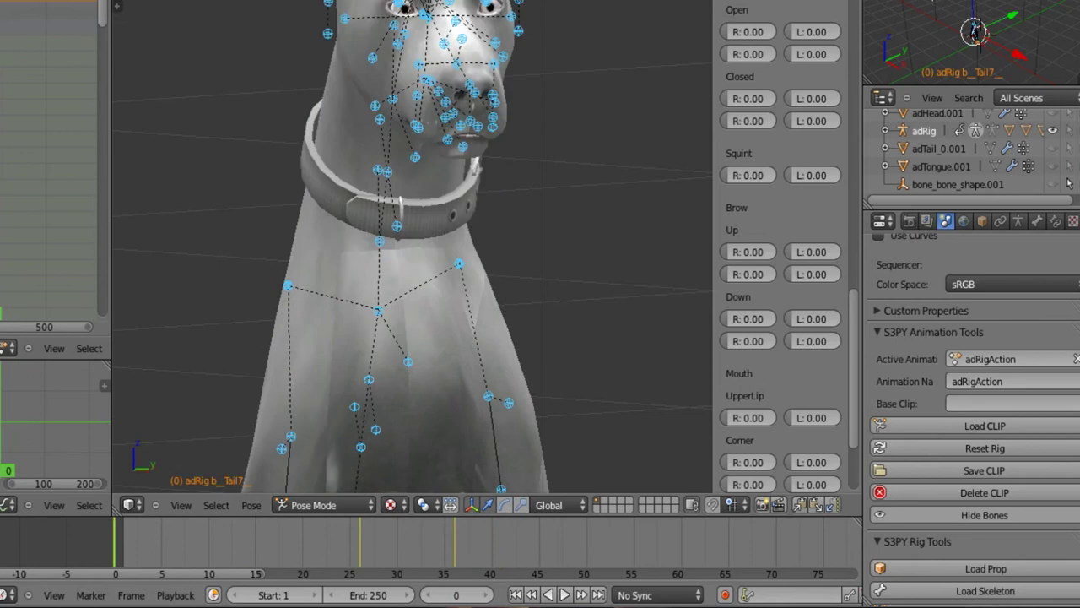
pyautogui.press('Up')
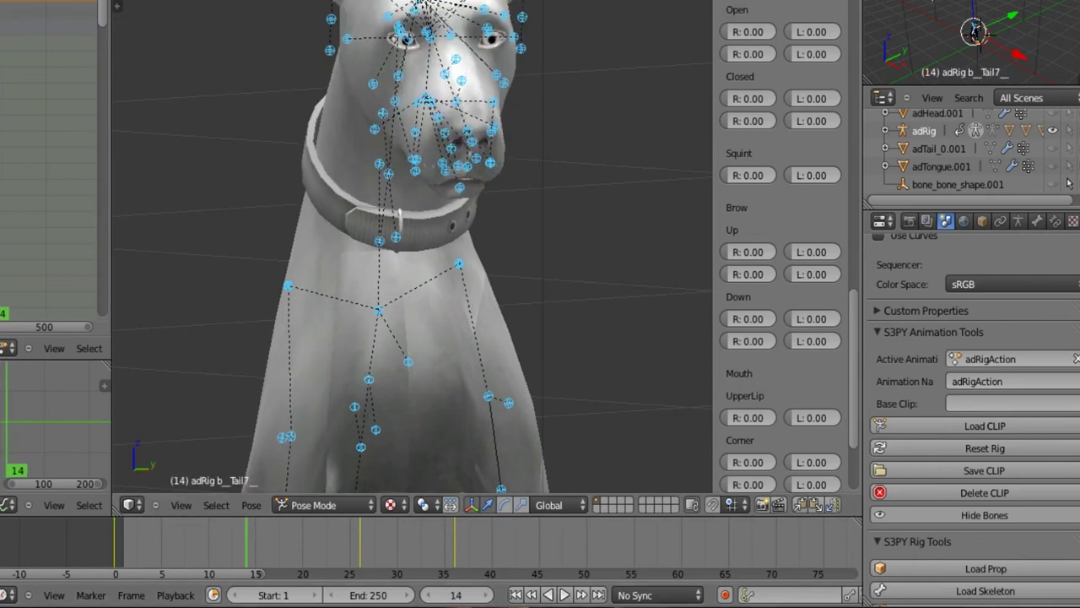
pyautogui.press('Up')
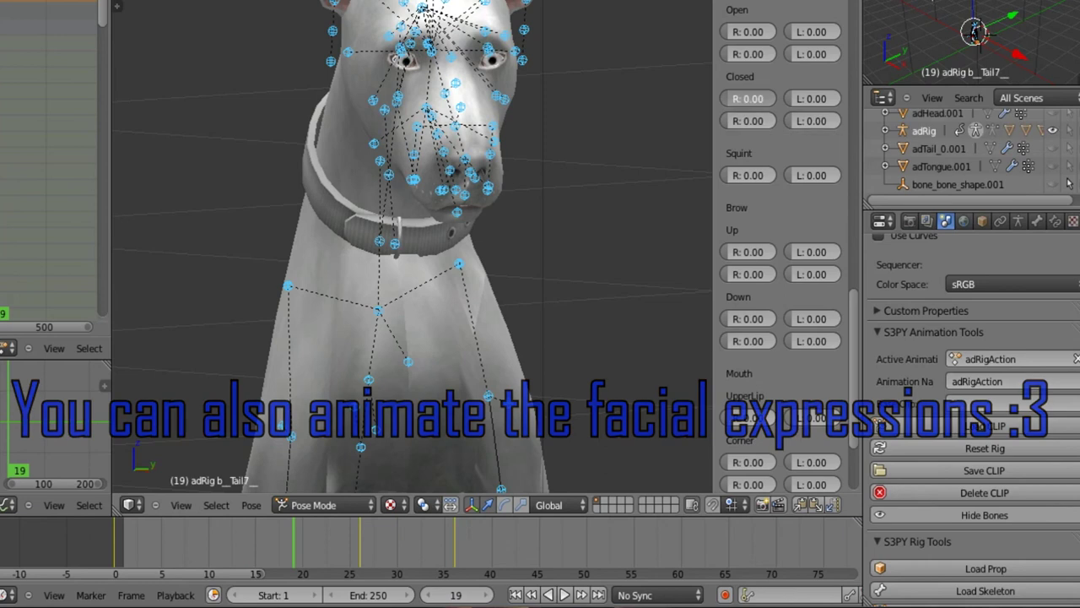
# Step: Set all four Closed eyelid values, R and L in both rows, to 1.00 at frame 19
pyautogui.click(749, 98)
pyautogui.write('1')
pyautogui.press('Tab')
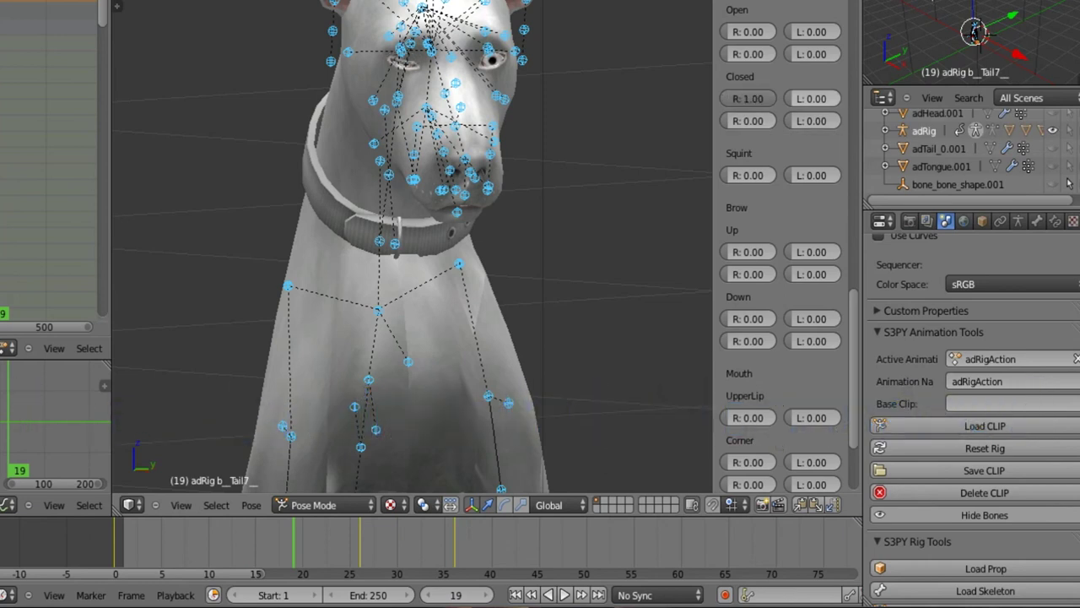
pyautogui.write('1')
pyautogui.press('Tab')
pyautogui.write('1')
pyautogui.press('Tab')
pyautogui.write('1')
pyautogui.press('Return')
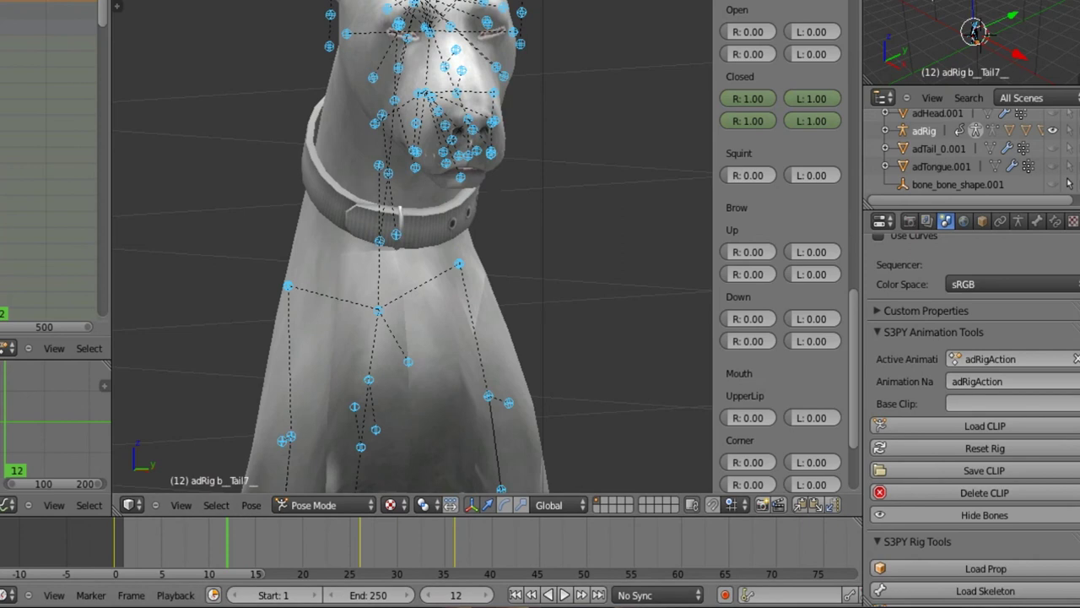
# Step: Return to frame 0 and set all four Closed eyelid values to 0.00
pyautogui.press('Right')
pyautogui.press('Right')
pyautogui.press('Down')
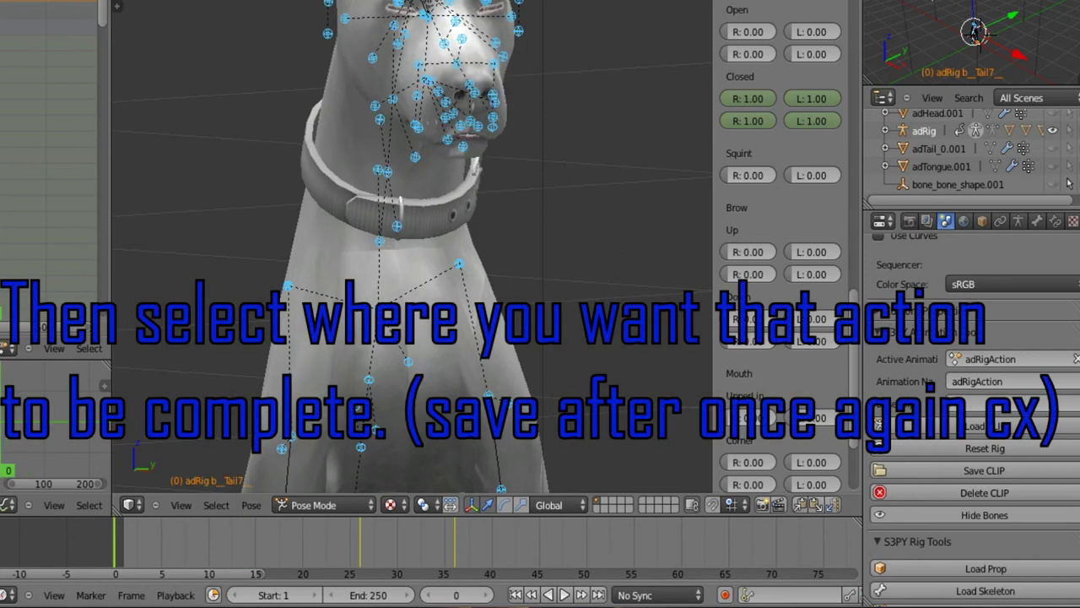
pyautogui.click(748, 98)
pyautogui.write('0')
pyautogui.press('Tab')
pyautogui.write('0')
pyautogui.press('Tab')
pyautogui.write('0')
pyautogui.press('Return')
pyautogui.moveTo(831, 120); pyautogui.dragTo(787, 120)
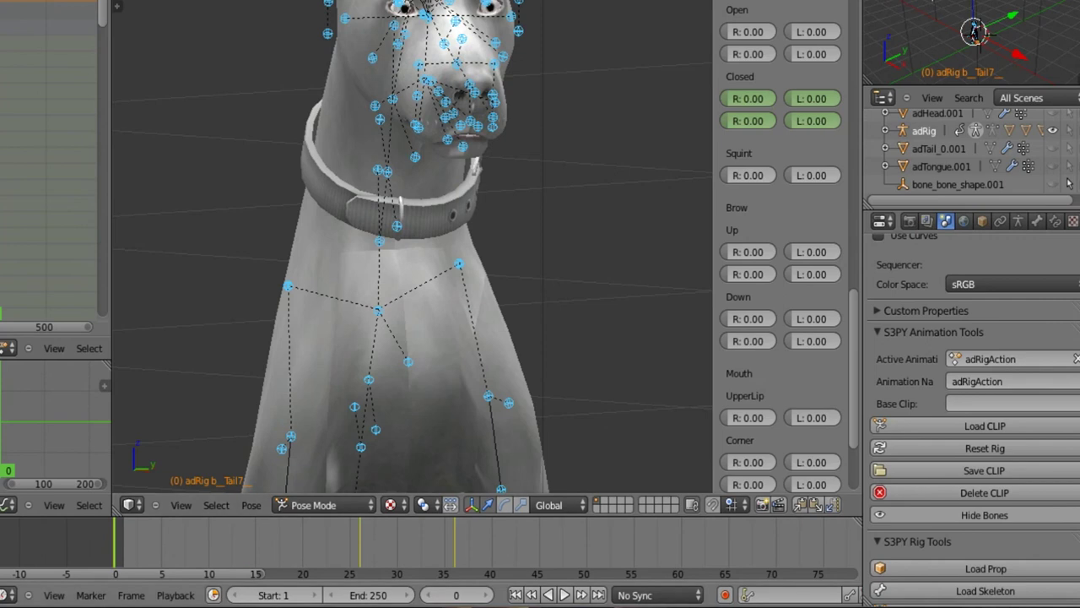
# Step: Play the animation, then reset the four Closed eyelid values to 0.00 and keyframe them at frame 18
pyautogui.hotkey('alt', 'a')
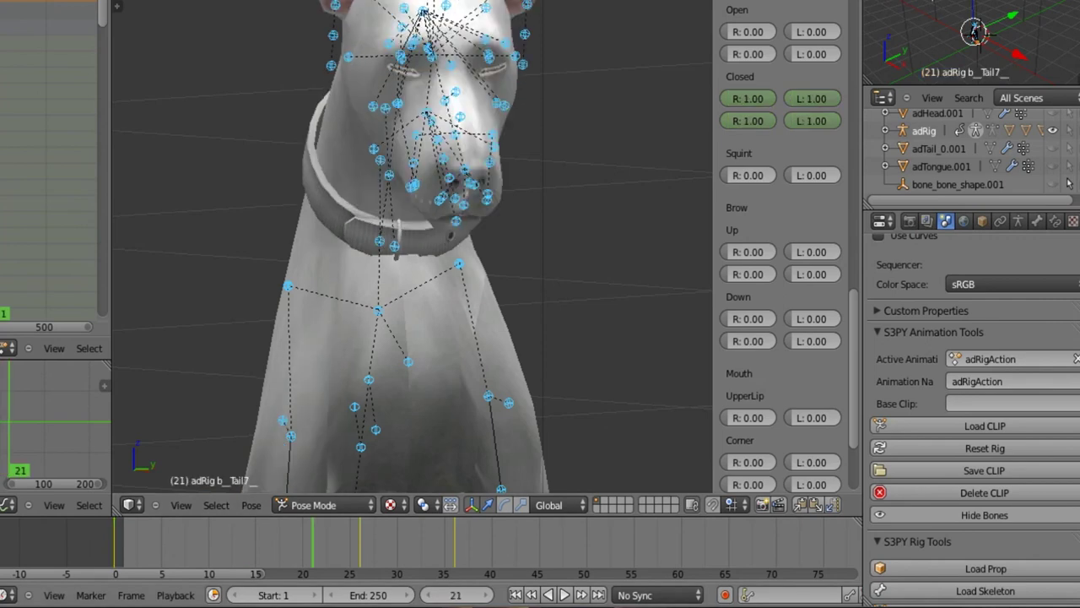
pyautogui.click(747, 99)
pyautogui.write('0')
pyautogui.press('Return')
pyautogui.click(812, 98)
pyautogui.write('0')
pyautogui.press('Return')
pyautogui.click(748, 121)
pyautogui.write('0')
pyautogui.press('Return')
pyautogui.moveTo(812, 120); pyautogui.dragTo(755, 121)
pyautogui.press('i')
pyautogui.press('i')
pyautogui.press('i')
pyautogui.press('i')
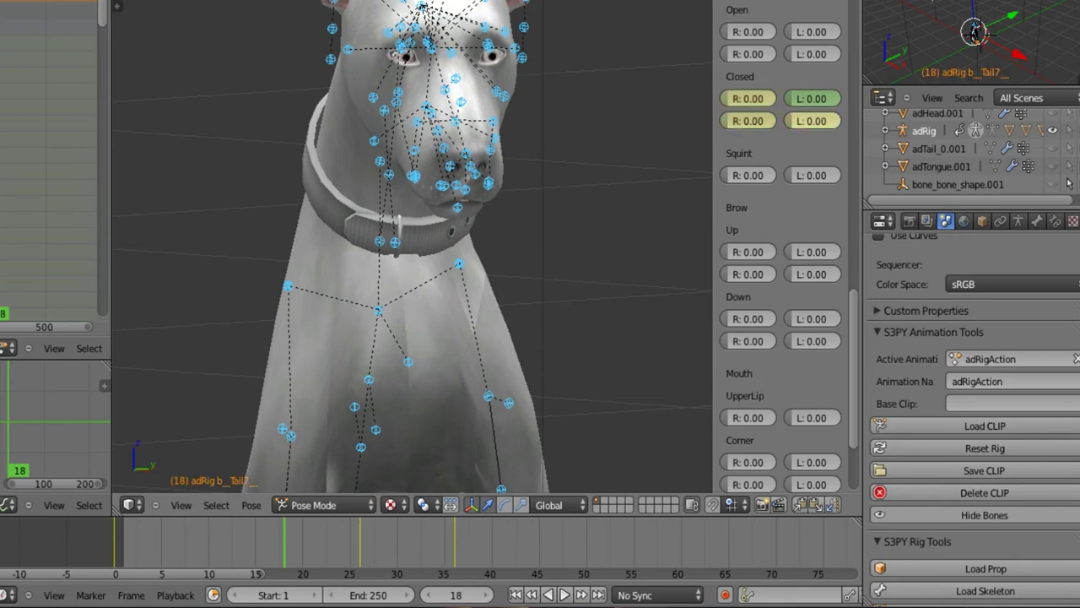
# Step: Preview the eyelid animation by stepping through frames 26, 36 and 0, and playing it with the bones hidden
pyautogui.press('Up')
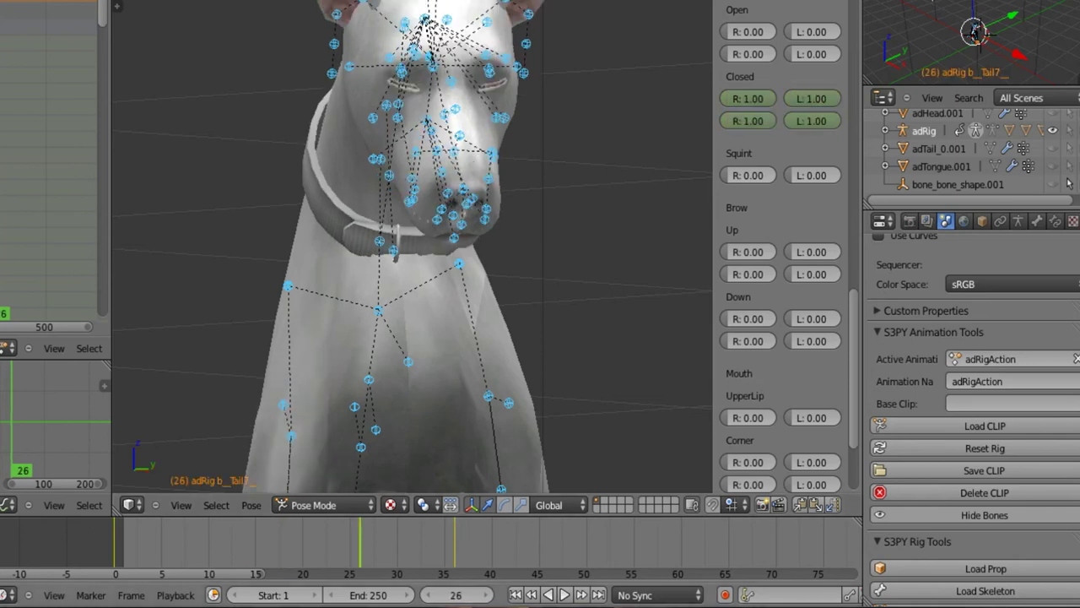
pyautogui.press('Up')
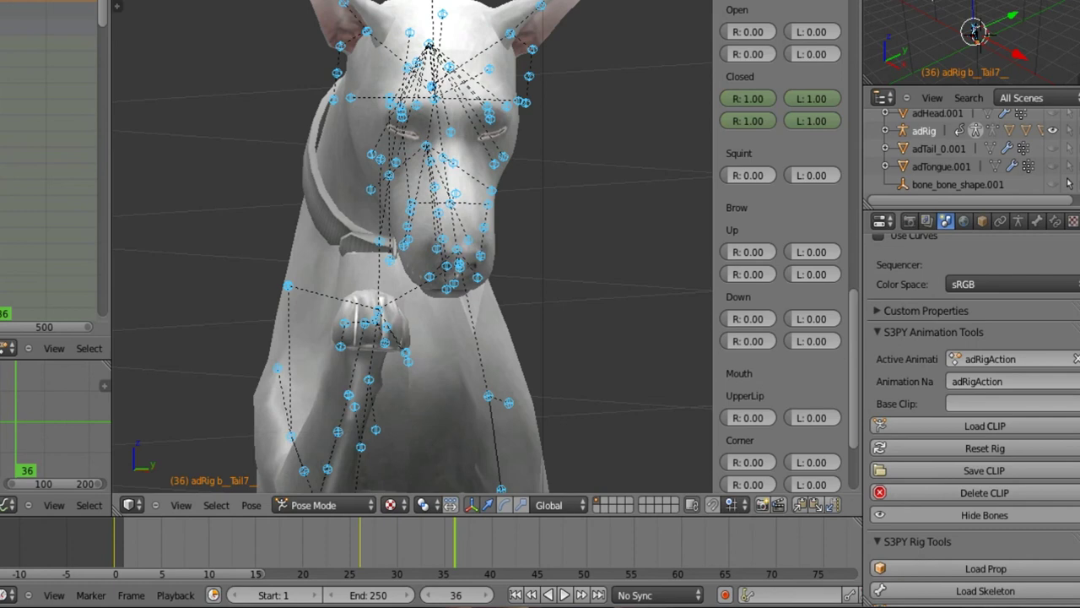
pyautogui.press('Down')
pyautogui.press('Down')
pyautogui.scroll(-3, 413, 246)
pyautogui.scroll(1, 413, 247)
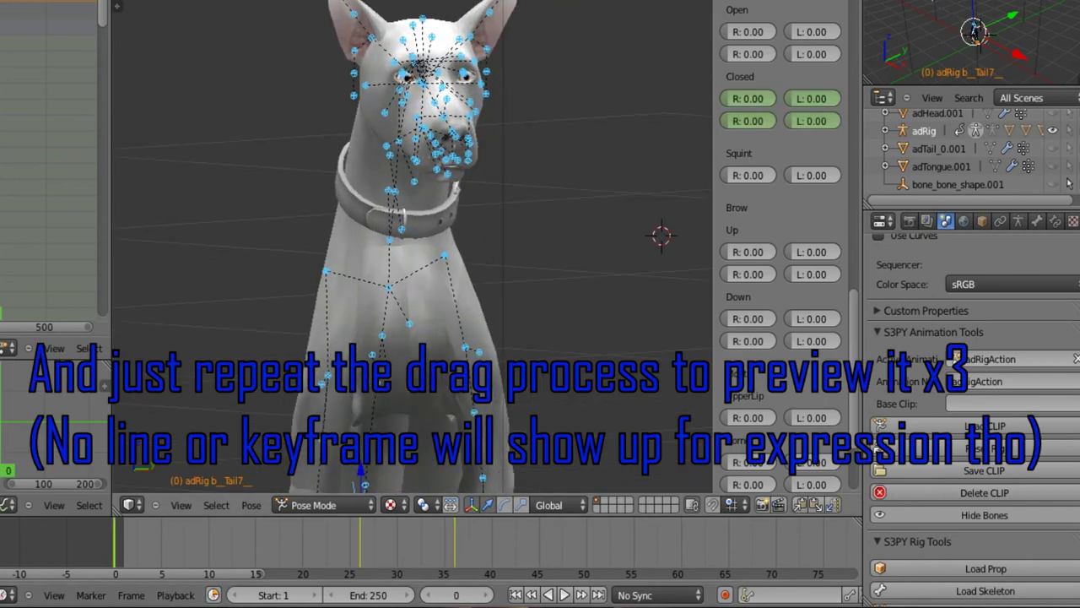
pyautogui.click(985, 515)
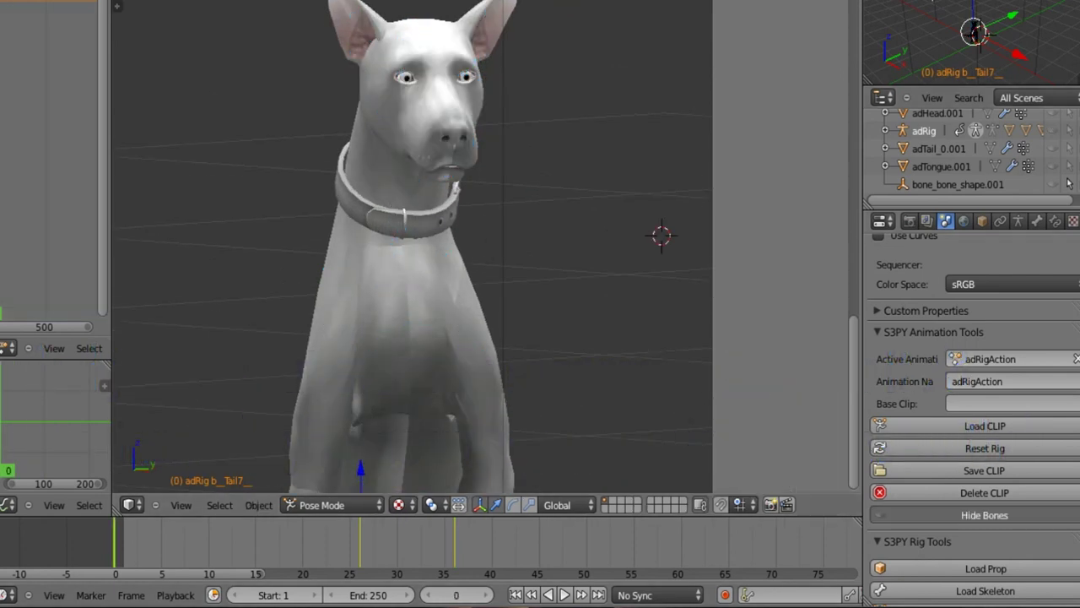
pyautogui.hotkey('alt', 'a')
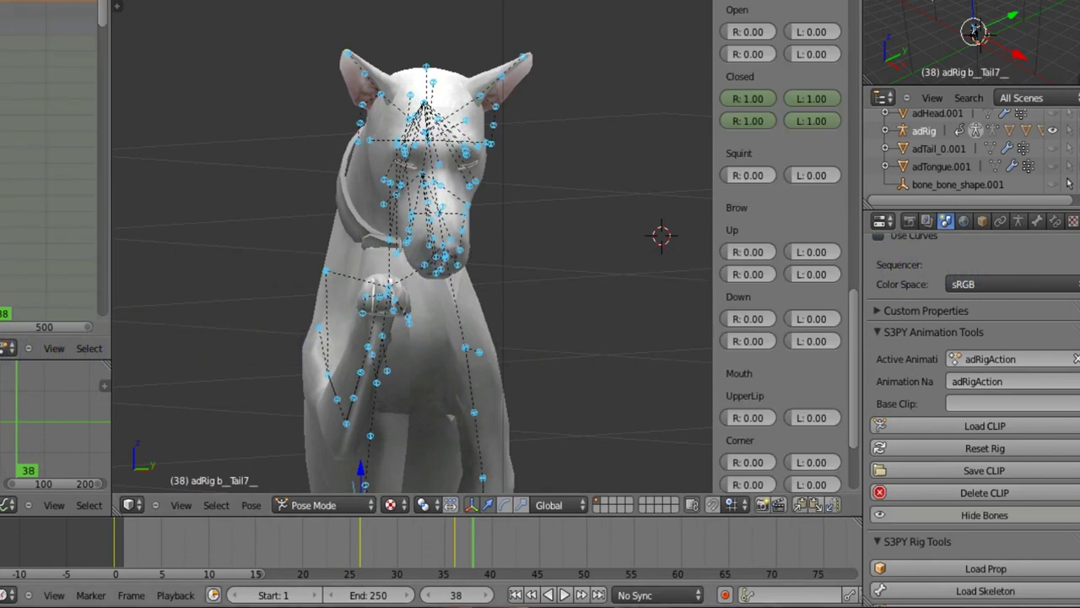
pyautogui.moveTo(473, 544); pyautogui.dragTo(294, 544)
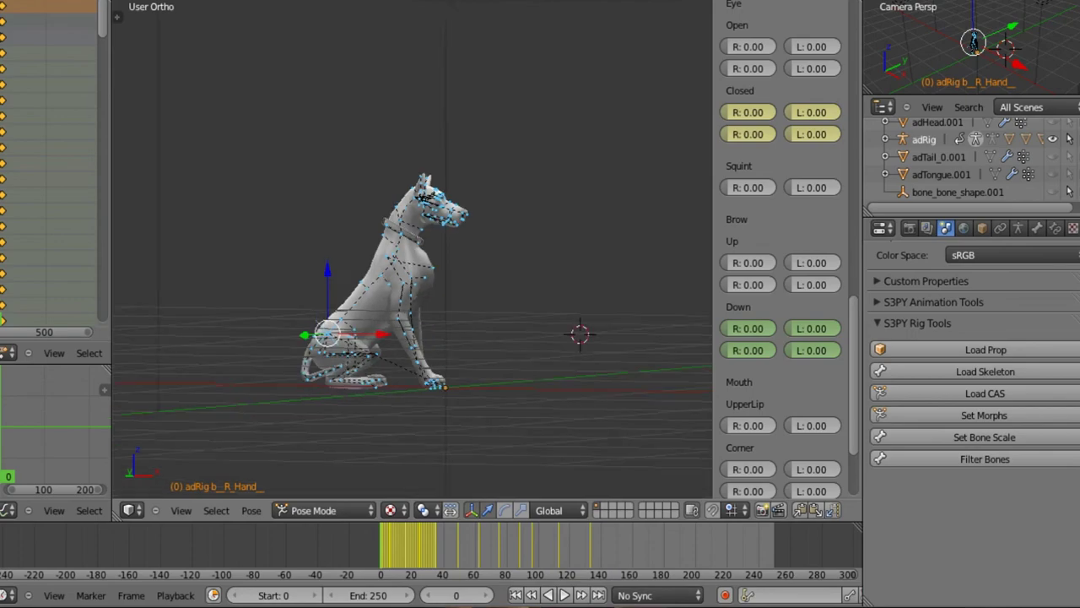
# Step: Hide the bones of the finished face-paw animation and play it from frame 0 in a side view
pyautogui.scroll(3, 339, 557)
pyautogui.moveTo(412, 279); pyautogui.dragTo(514, 260, button='middle')
pyautogui.scroll(-2, 412, 249)
pyautogui.moveTo(417, 281)
pyautogui.mouseDown(button='middle')
pyautogui.moveTo(429, 324)
pyautogui.moveTo(425, 292)
pyautogui.mouseUp(button='middle')
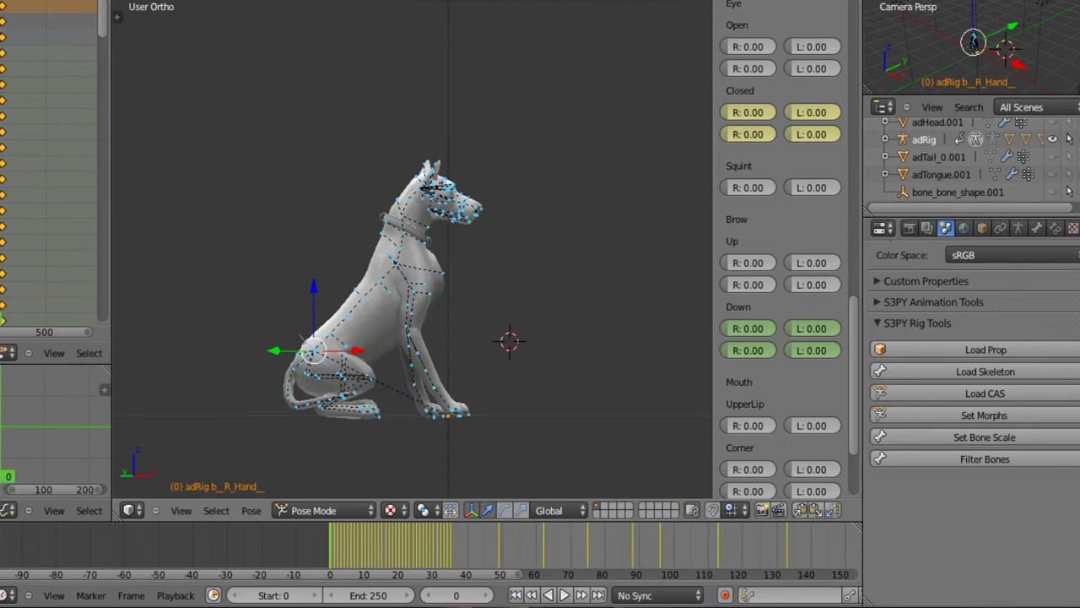
pyautogui.click(1053, 139)
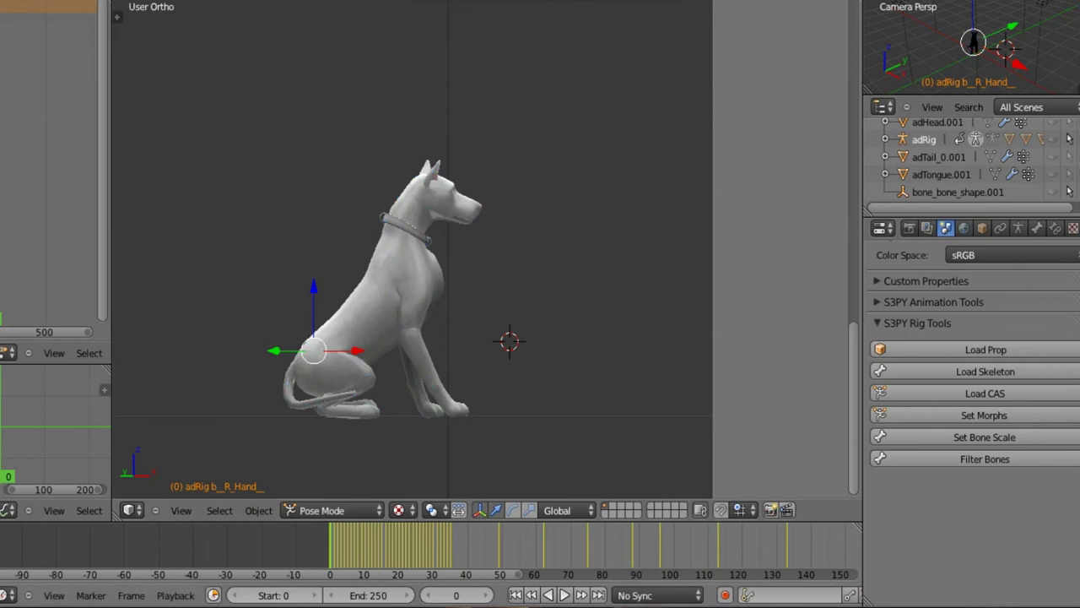
pyautogui.hotkey('alt', 'a')
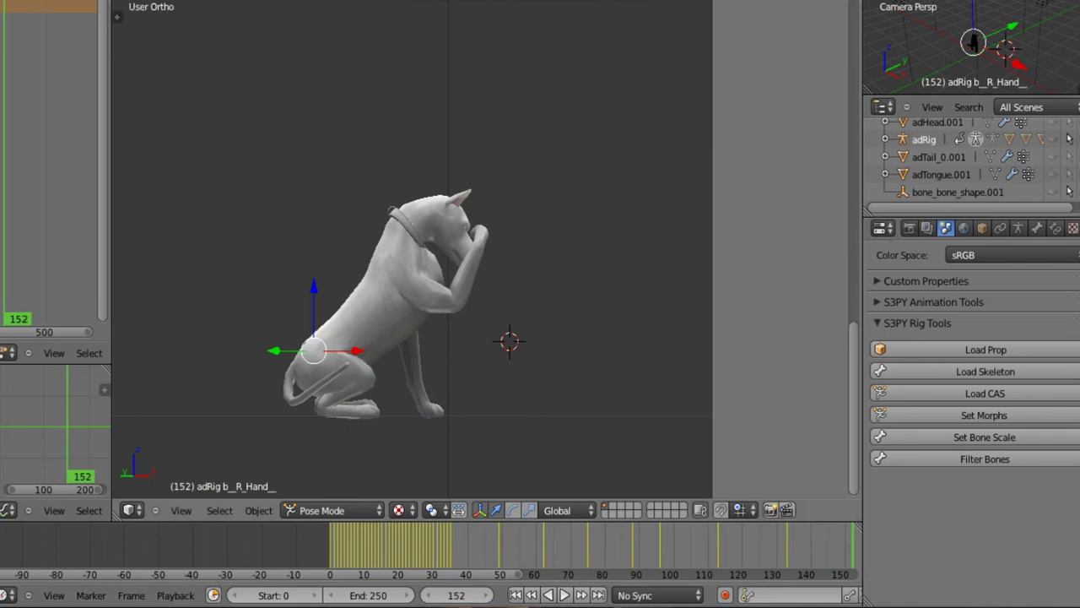
# Step: Examine the final face-paw pose from the front, up close on the head and paw, and from the side
pyautogui.moveTo(412, 254); pyautogui.dragTo(236, 252, button='middle')
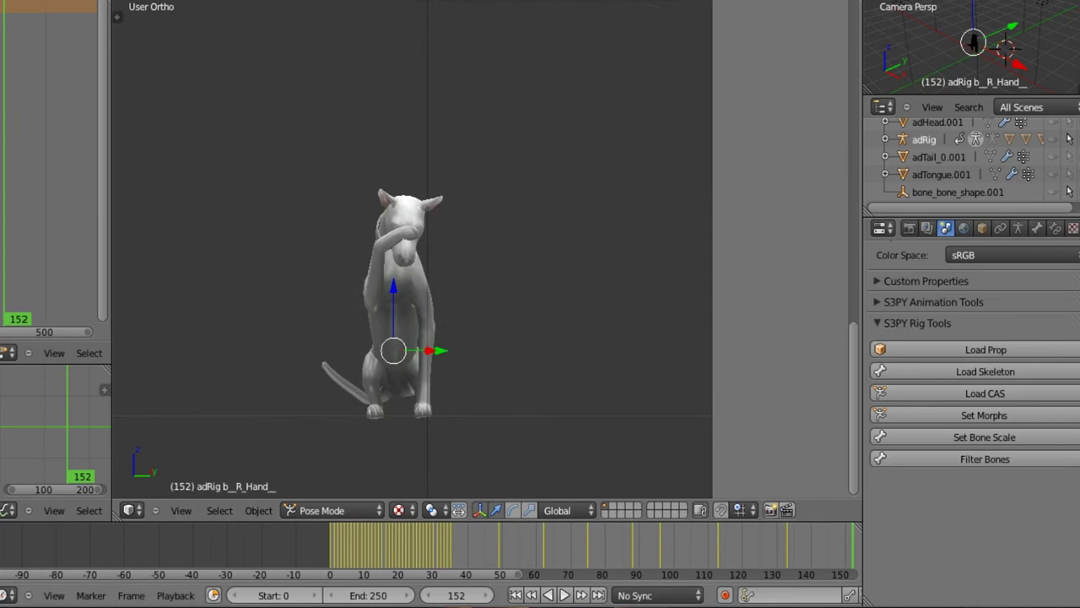
pyautogui.hotkey('shift', 'Left')
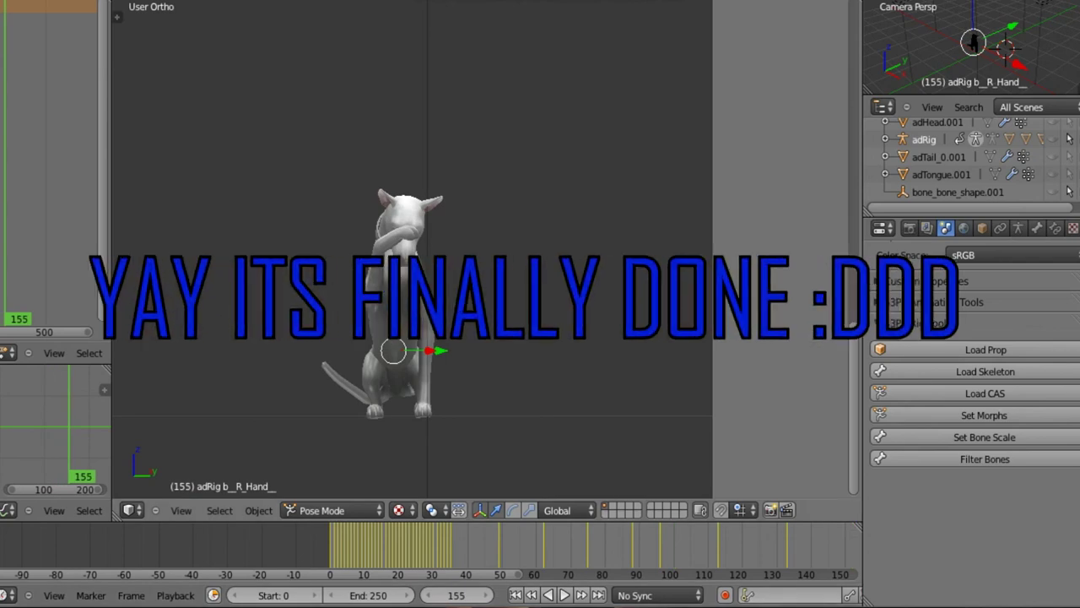
pyautogui.scroll(8, 413, 244)
pyautogui.moveTo(414, 243); pyautogui.dragTo(442, 322, button='middle')
pyautogui.hotkey('shift', 'Left')
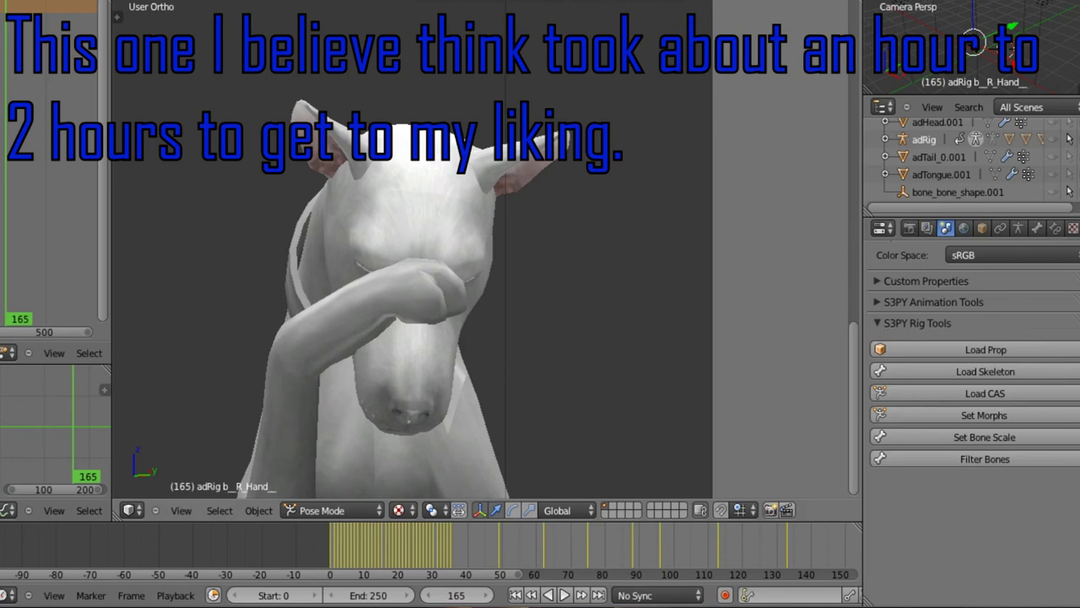
pyautogui.scroll(-5, 412, 249)
pyautogui.moveTo(412, 249); pyautogui.dragTo(549, 249, button='middle')
pyautogui.scroll(-2, 412, 249)
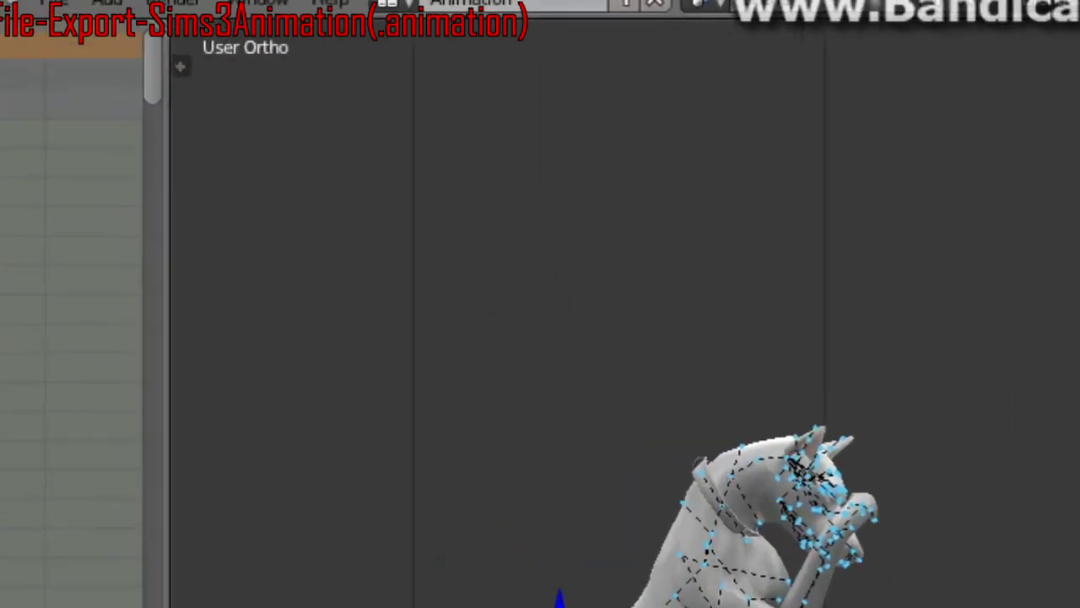
# Step: Export the animation in the Sims 3 Animation (.animation) format as ad_SW_facepaw, choosing the Created Animations folder
pyautogui.click(55, 10)
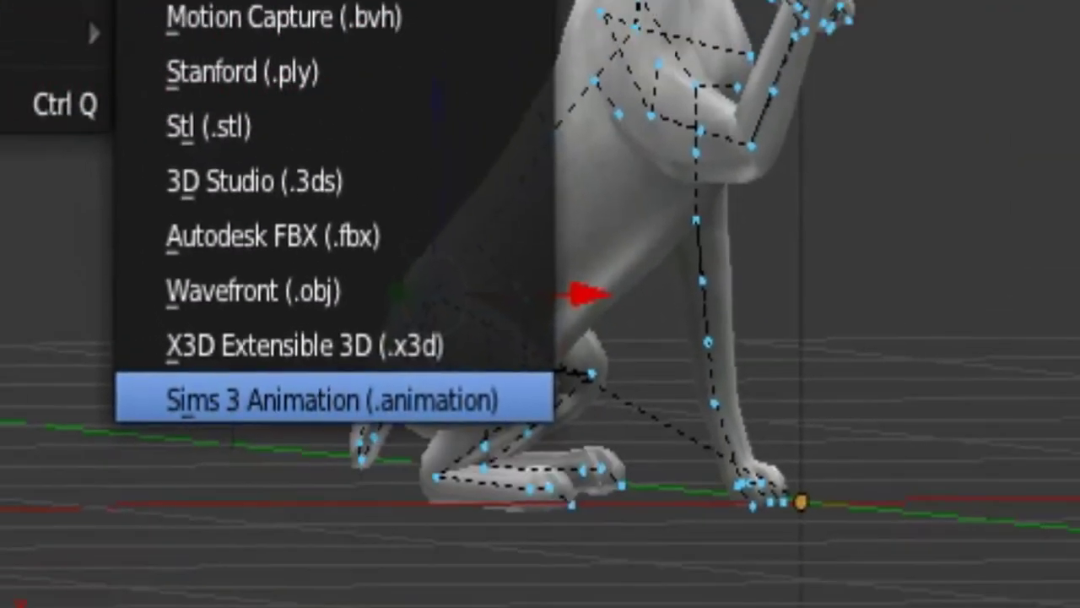
pyautogui.click(354, 397)
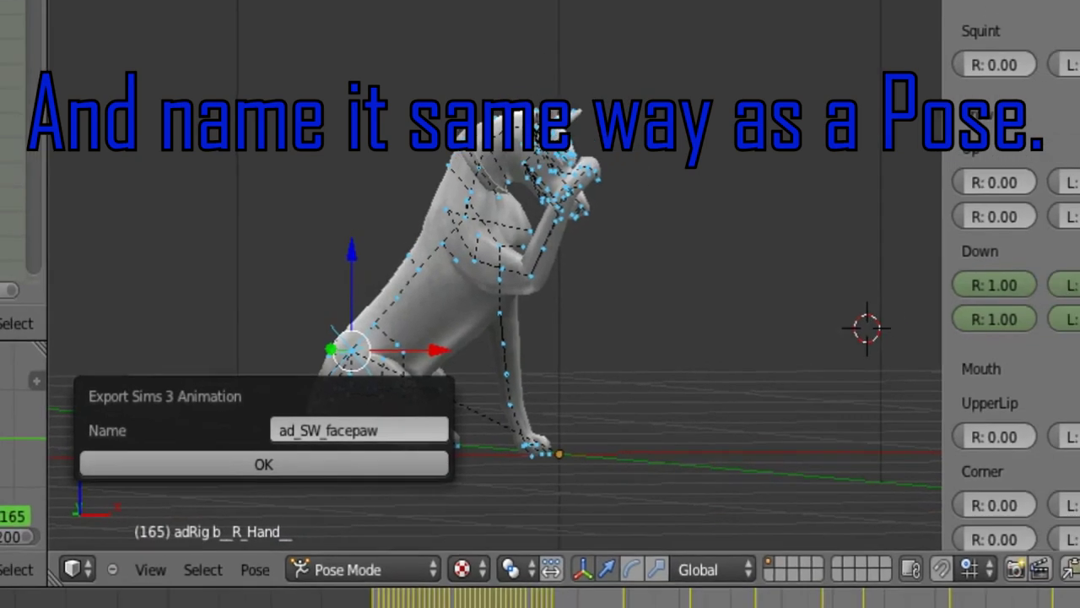
pyautogui.click(342, 426)
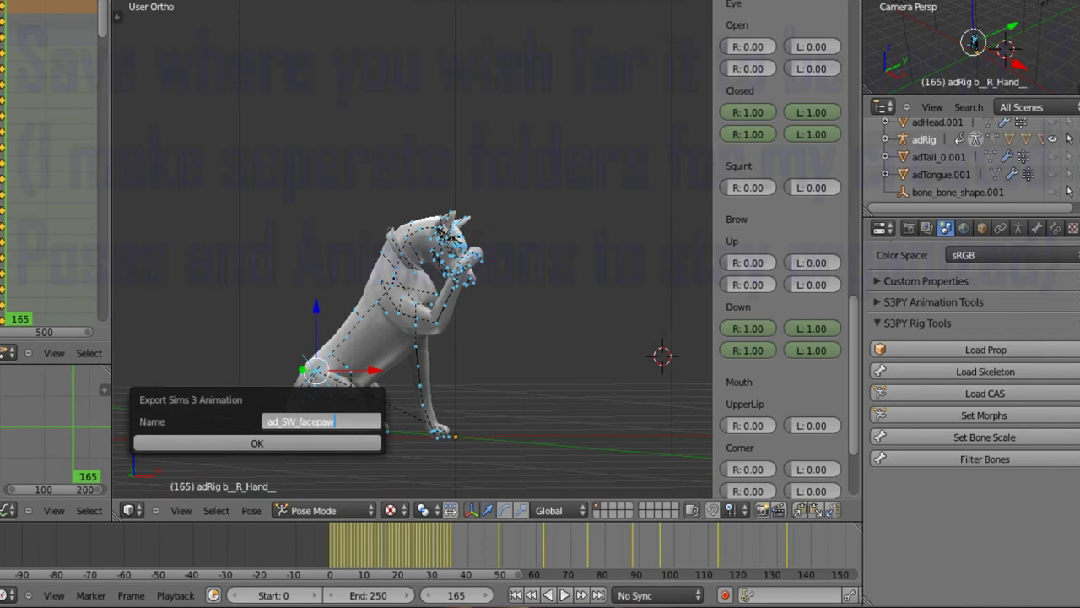
pyautogui.press('Return')
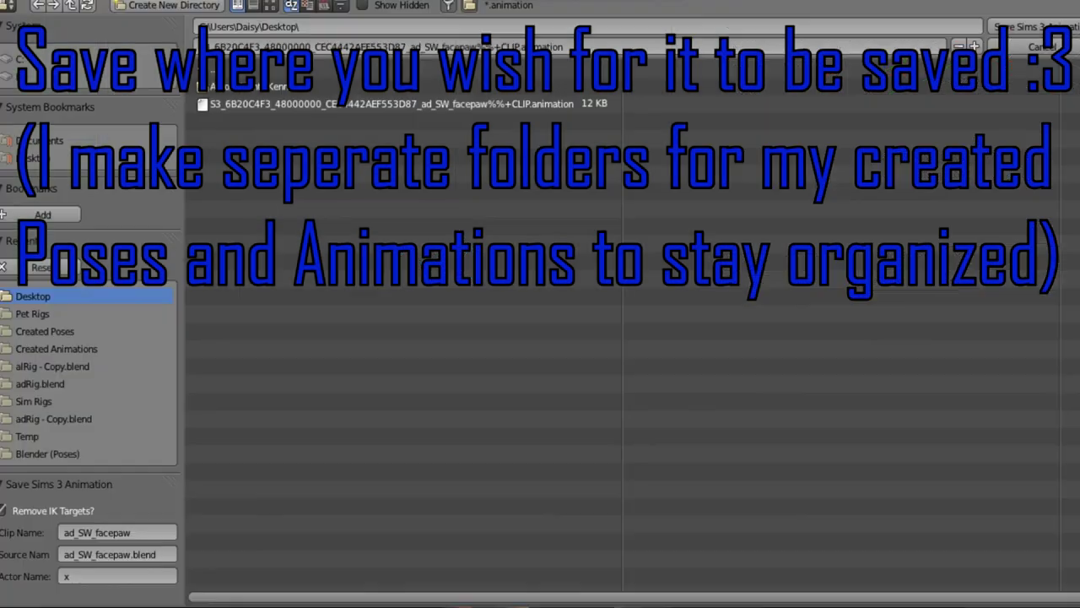
pyautogui.click(55, 348)
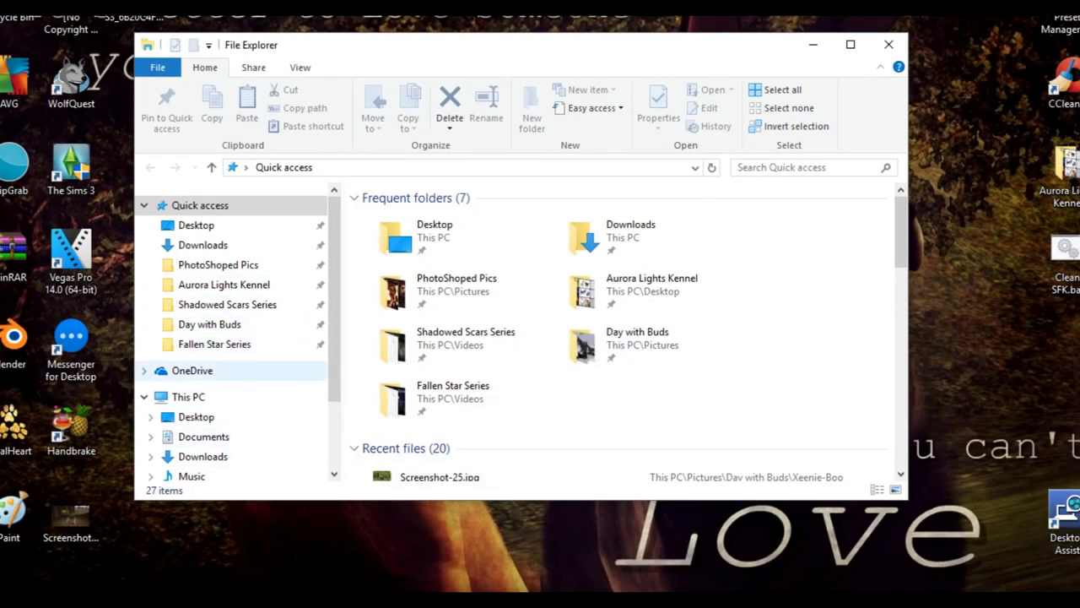
# Step: In File Explorer, open Documents > Blender (Poses) > Created Animations to check the exported animation file
pyautogui.click(203, 436)
pyautogui.doubleClick(414, 355)
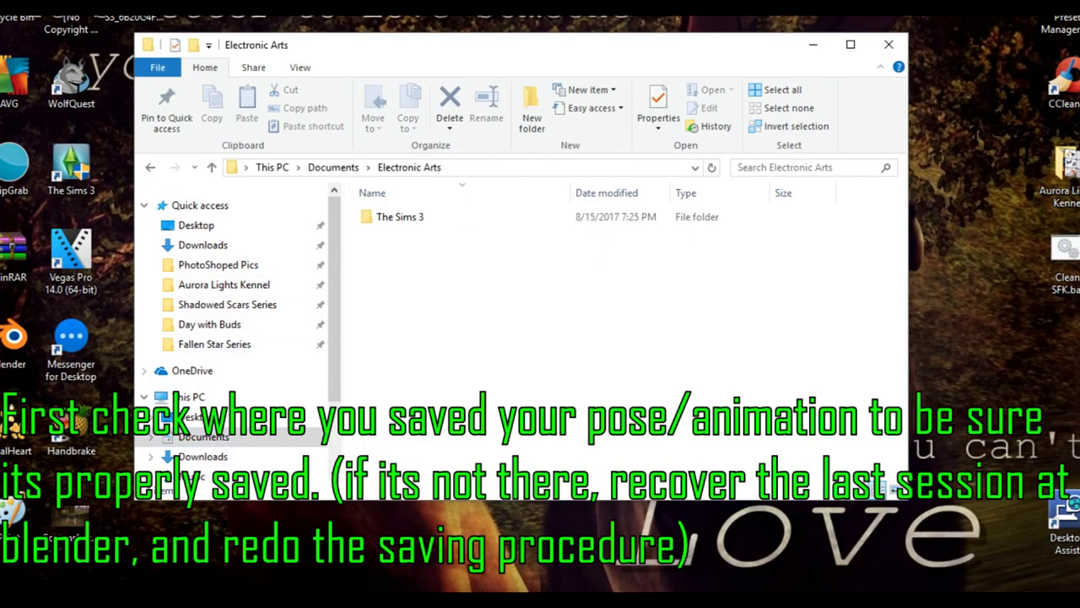
pyautogui.hotkey('alt', 'Left')
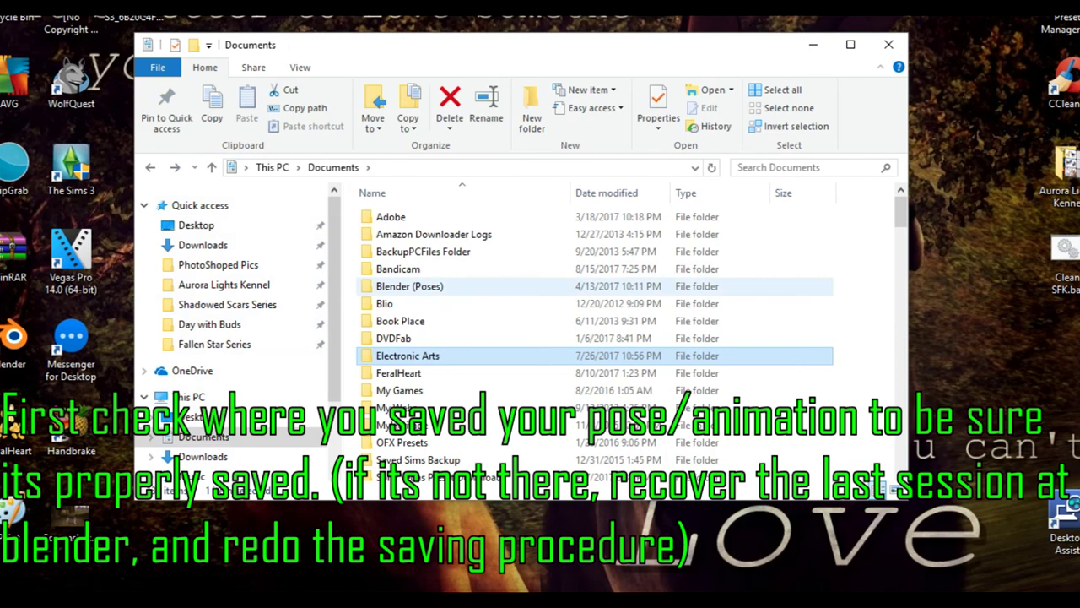
pyautogui.doubleClick(410, 286)
pyautogui.doubleClick(420, 217)
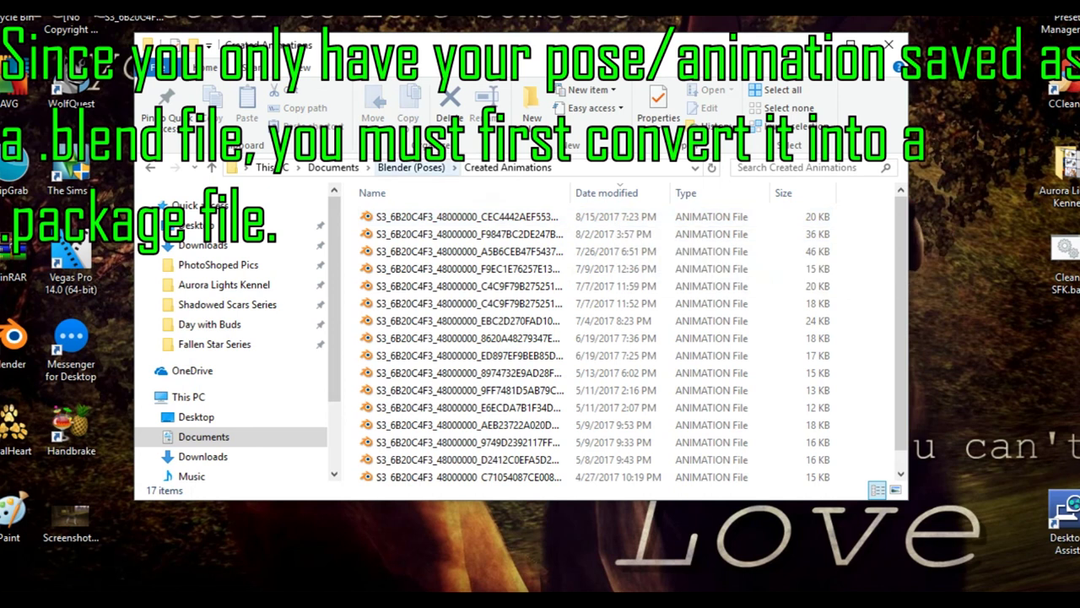
# Step: Launch s3pe.exe from the s3pe folder inside Blender (Poses)
pyautogui.click(412, 167)
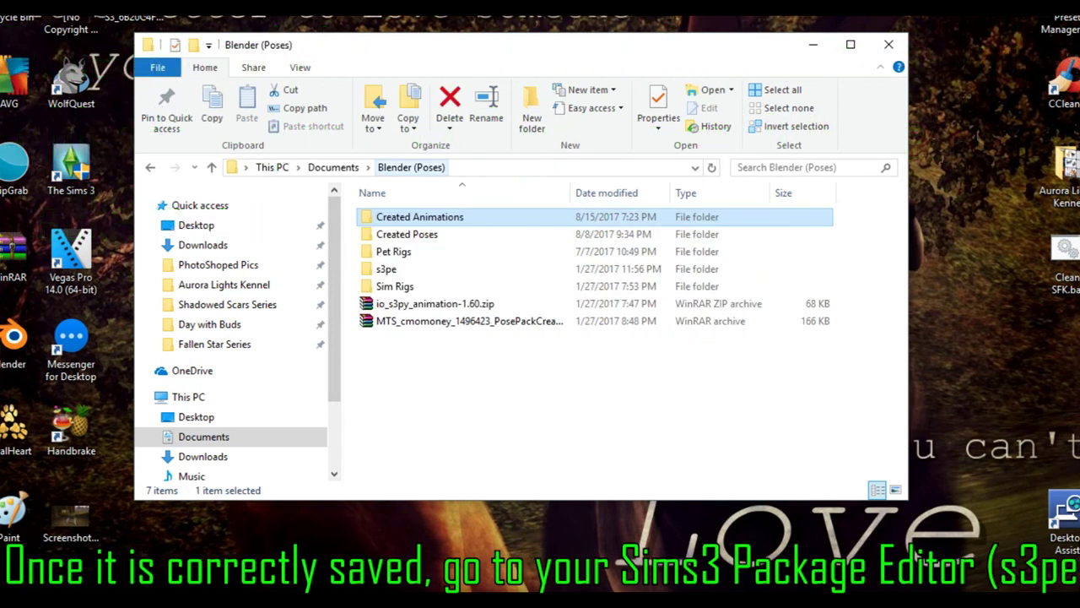
pyautogui.doubleClick(385, 268)
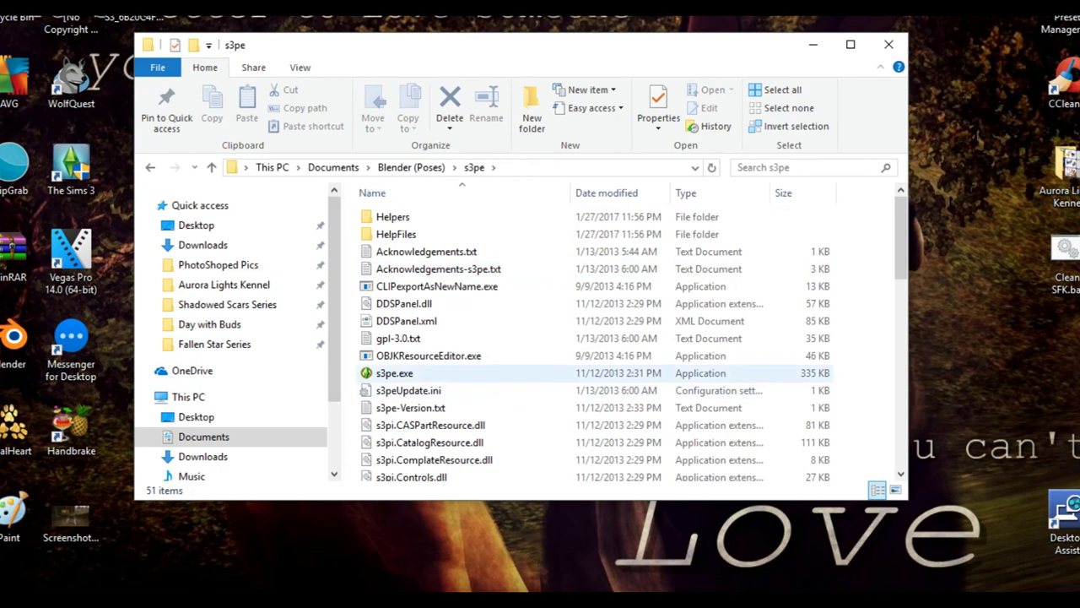
pyautogui.click(394, 373)
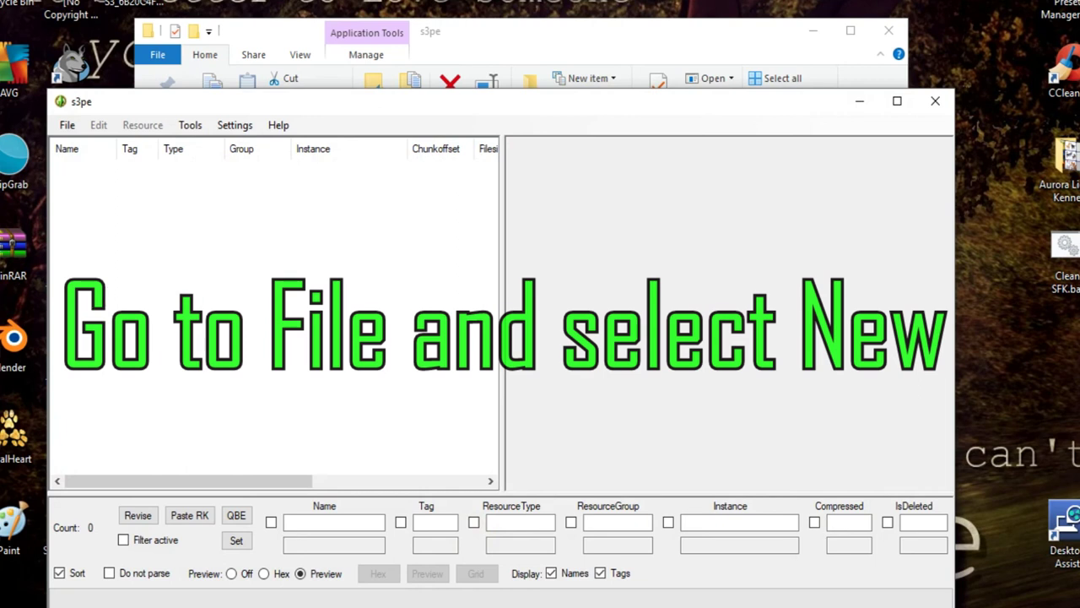
# Step: Create a new package and import the newest S3_6B20C4F3_48000000 animation file from Created Animations, keeping its default resource details
pyautogui.click(66, 125)
pyautogui.press('Return')
pyautogui.click(142, 125)
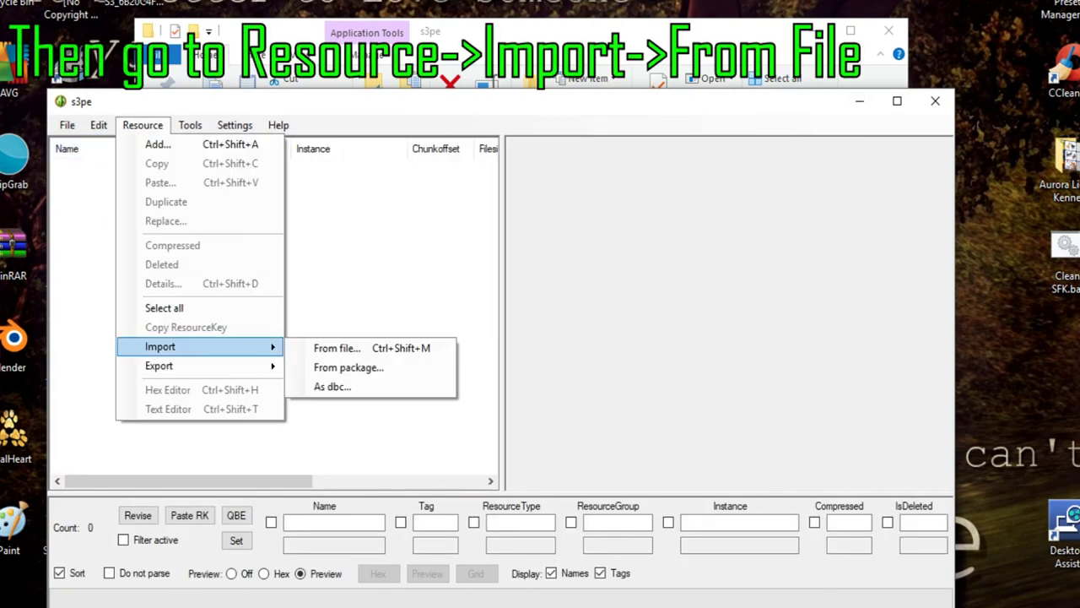
pyautogui.click(337, 347)
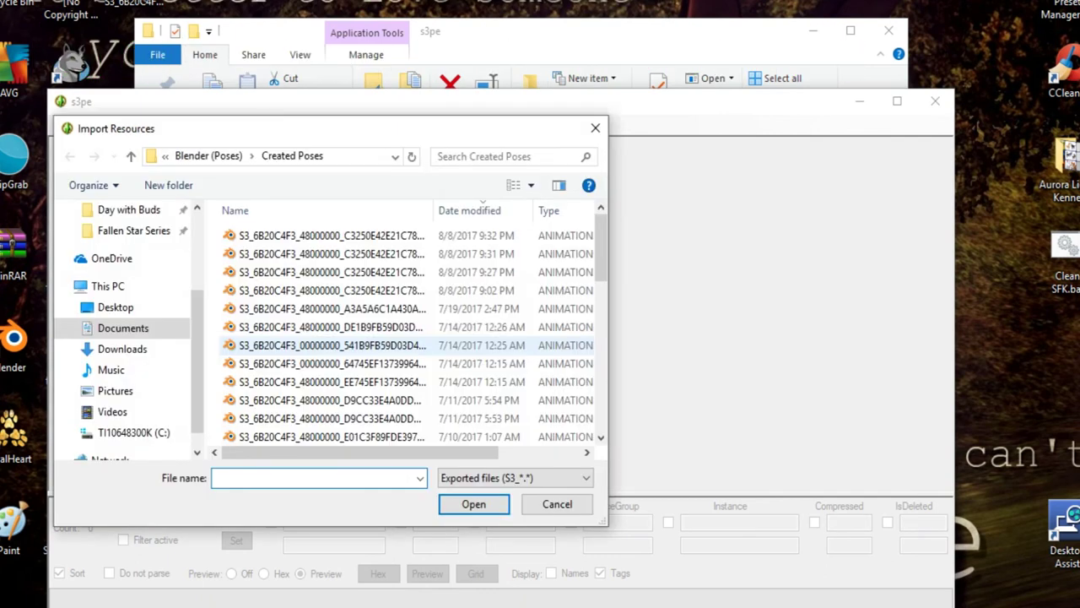
pyautogui.click(208, 156)
pyautogui.doubleClick(283, 235)
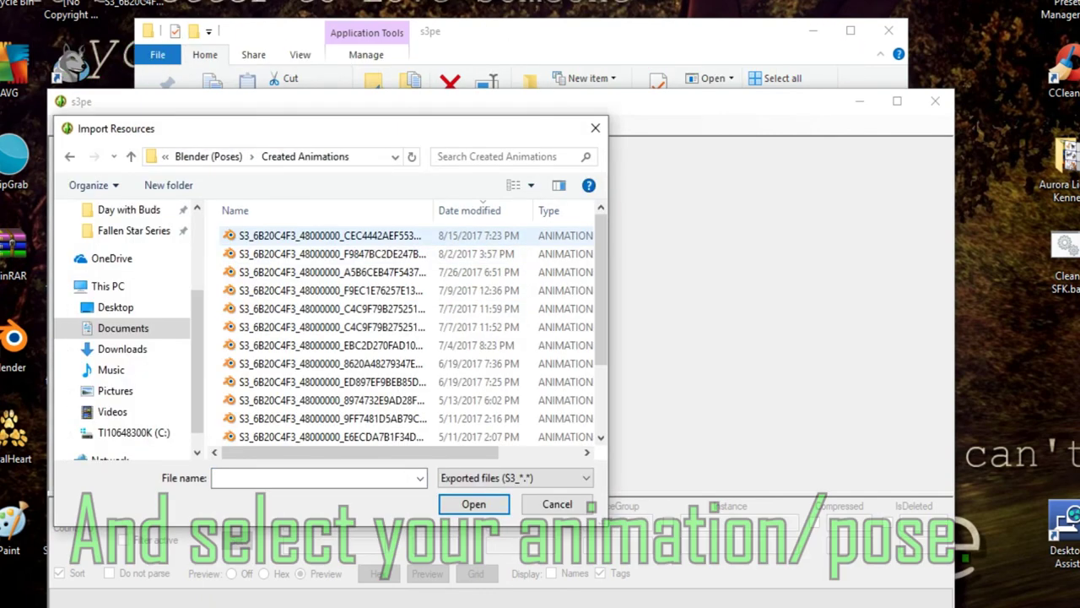
pyautogui.click(330, 236)
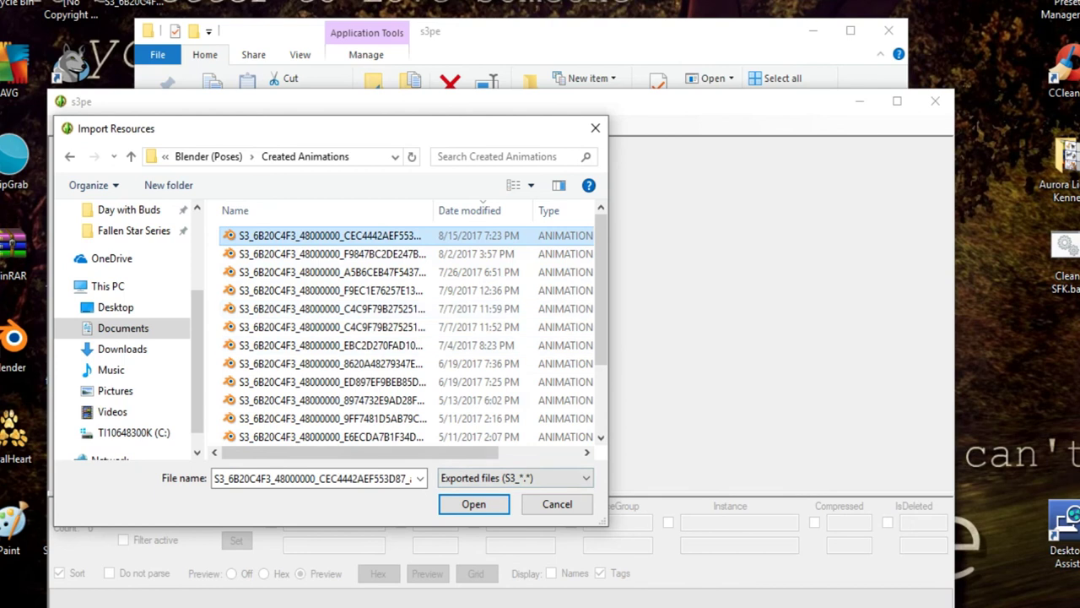
pyautogui.press('Return')
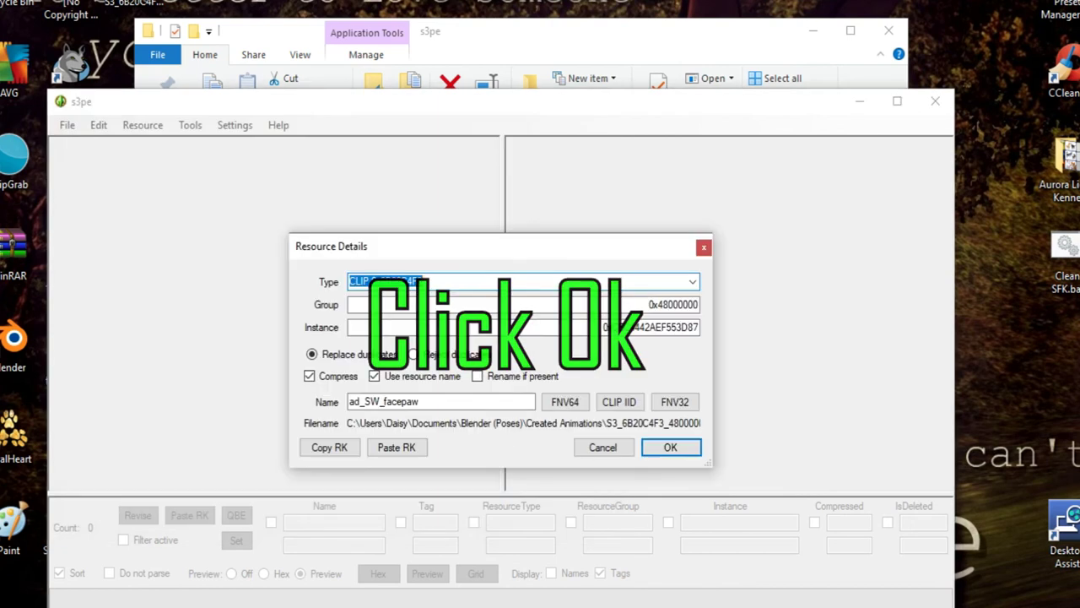
pyautogui.click(670, 447)
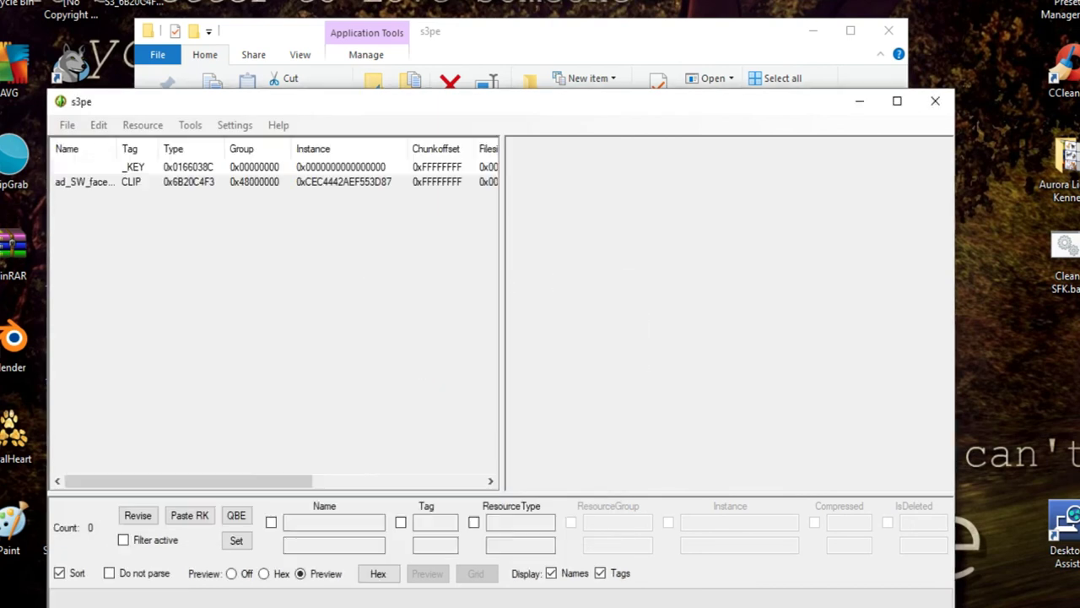
# Step: Save the package as ad_SW_facepaw_01 in the Created Animations folder and close s3pe
pyautogui.click(67, 124)
pyautogui.press('Up')
pyautogui.press('Up')
pyautogui.press('Up')
pyautogui.press('Up')
pyautogui.press('Up')
pyautogui.press('Up')
pyautogui.press('Up')
pyautogui.press('Return')
pyautogui.write('ad_SW_facepaw_01')
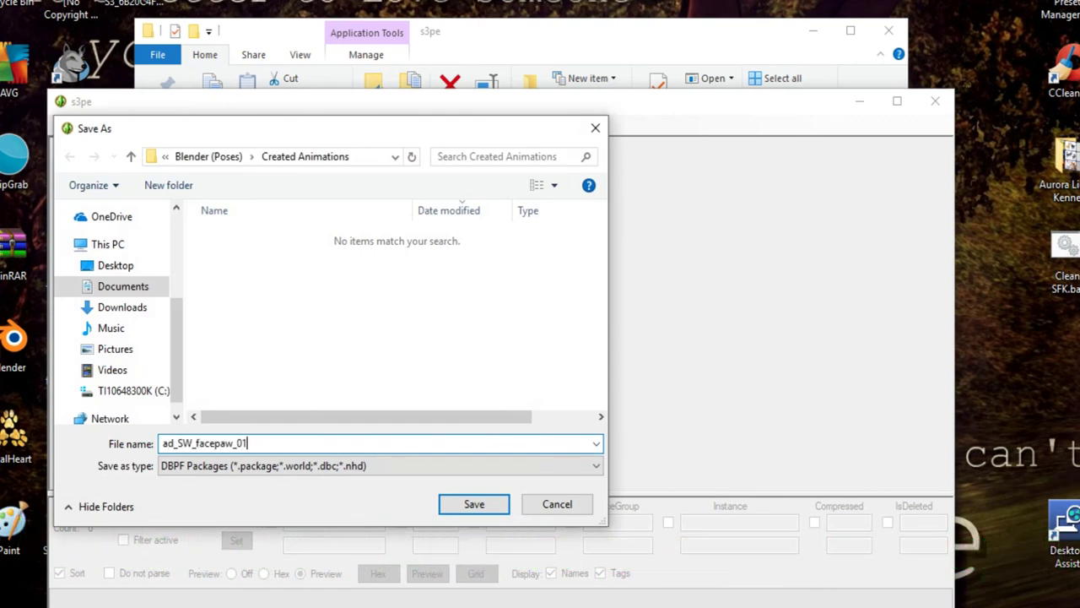
pyautogui.press('Return')
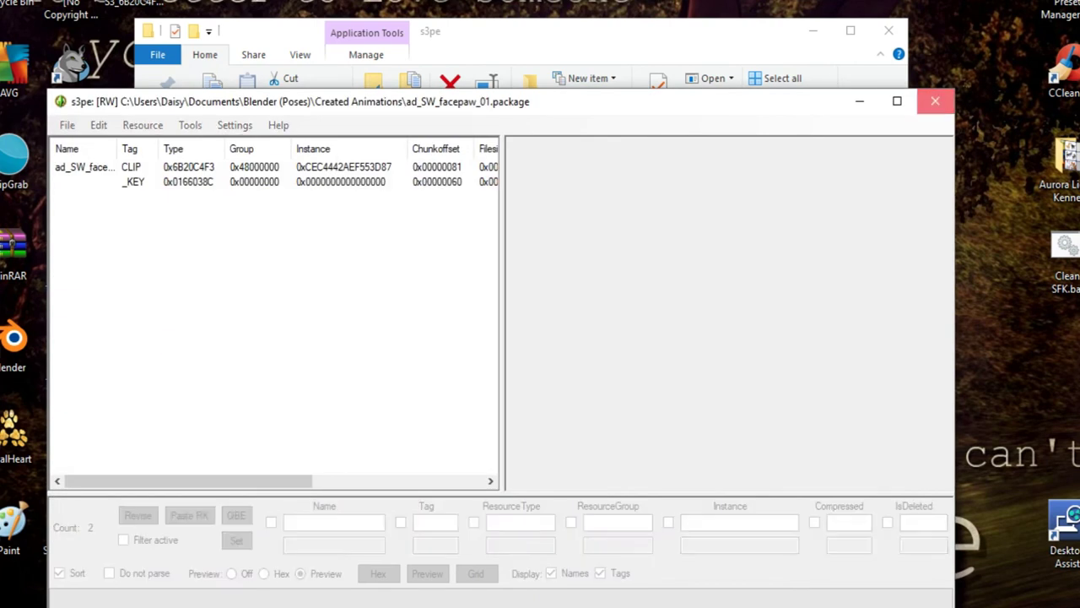
pyautogui.click(935, 102)
# Step: In File Explorer, move ad_SW_facepaw_01.package from Blender (Poses) > Created Animations onto the desktop
pyautogui.click(411, 160)
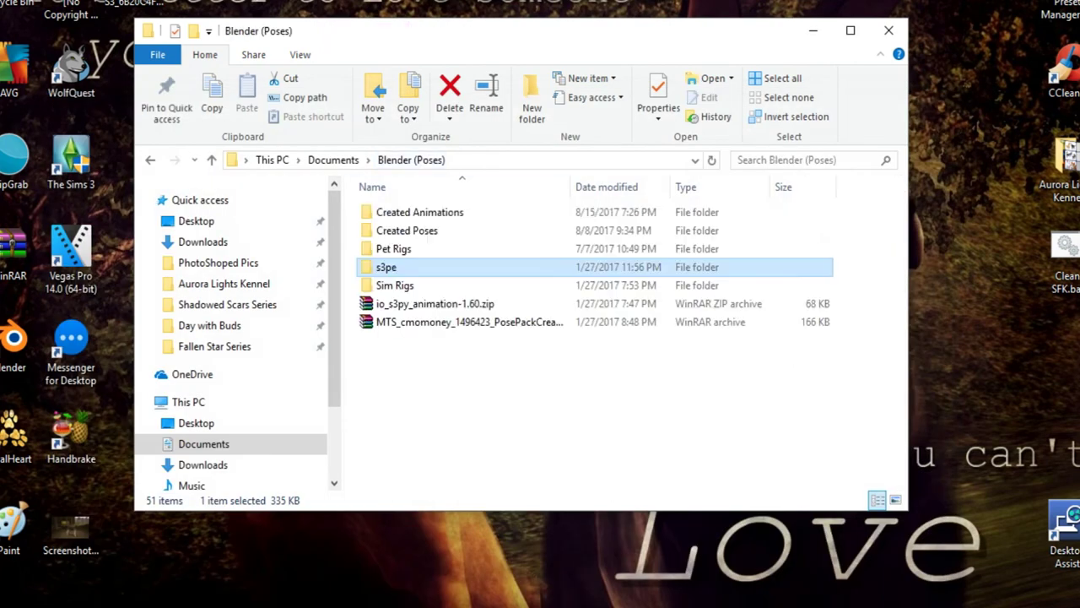
pyautogui.doubleClick(409, 212)
pyautogui.moveTo(437, 212); pyautogui.dragTo(1006, 278)
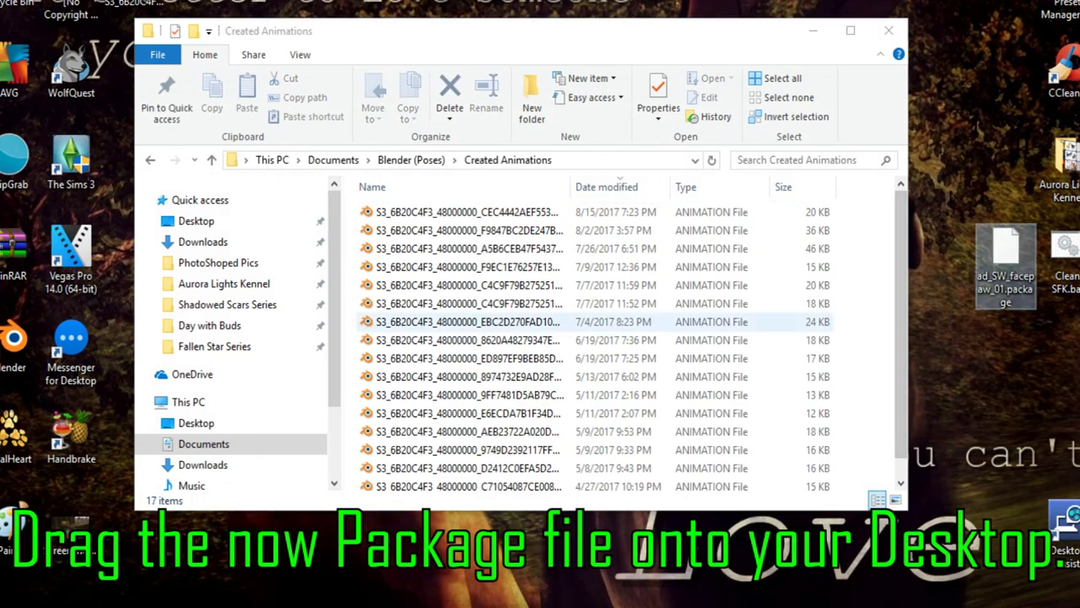
# Step: Move ad_SW_facepaw_01.package from the desktop into Documents > Electronic Arts > The Sims 3 > Mods > Packages > Animations
pyautogui.click(333, 160)
pyautogui.doubleClick(402, 359)
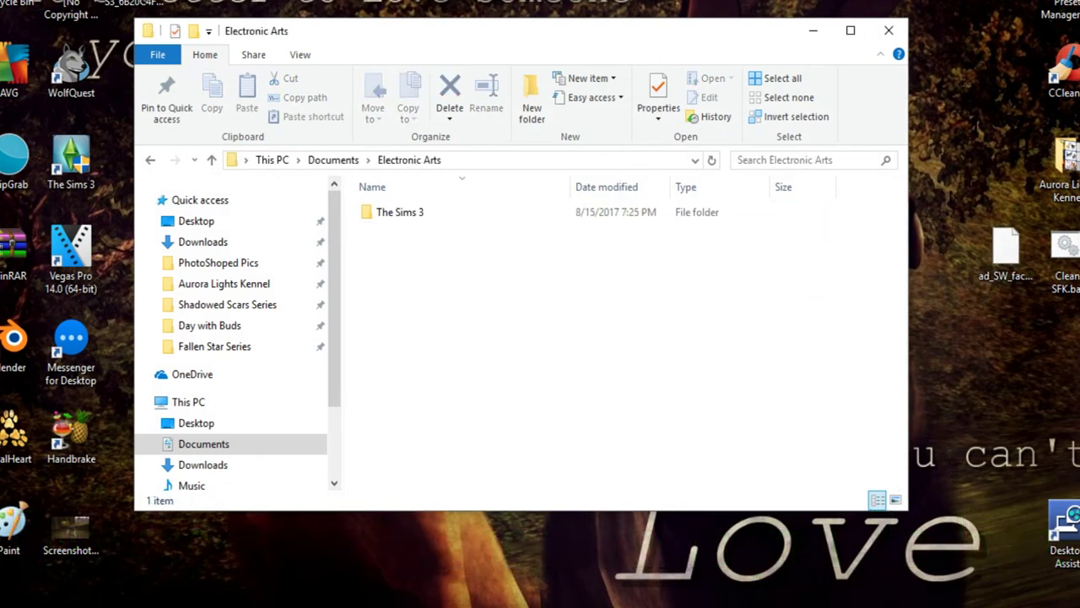
pyautogui.doubleClick(398, 211)
pyautogui.scroll(-1, 388, 371)
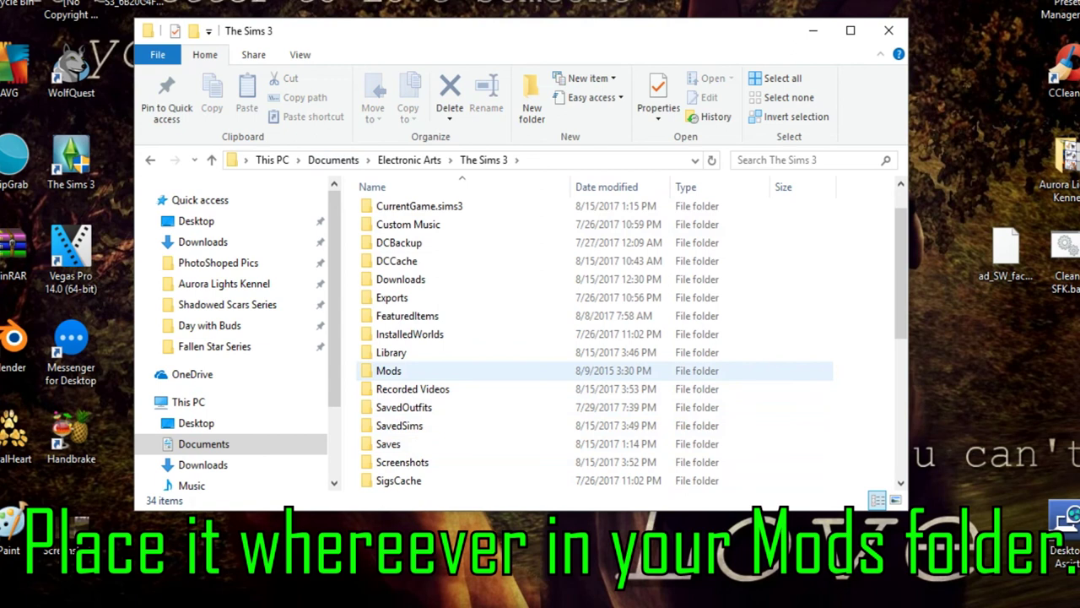
pyautogui.doubleClick(388, 370)
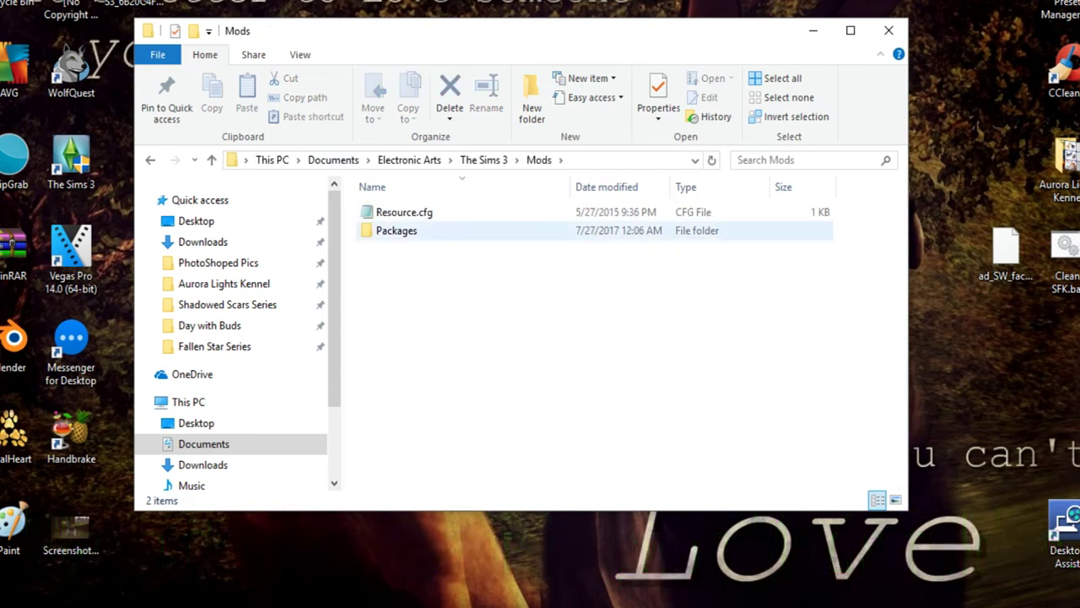
pyautogui.doubleClick(397, 230)
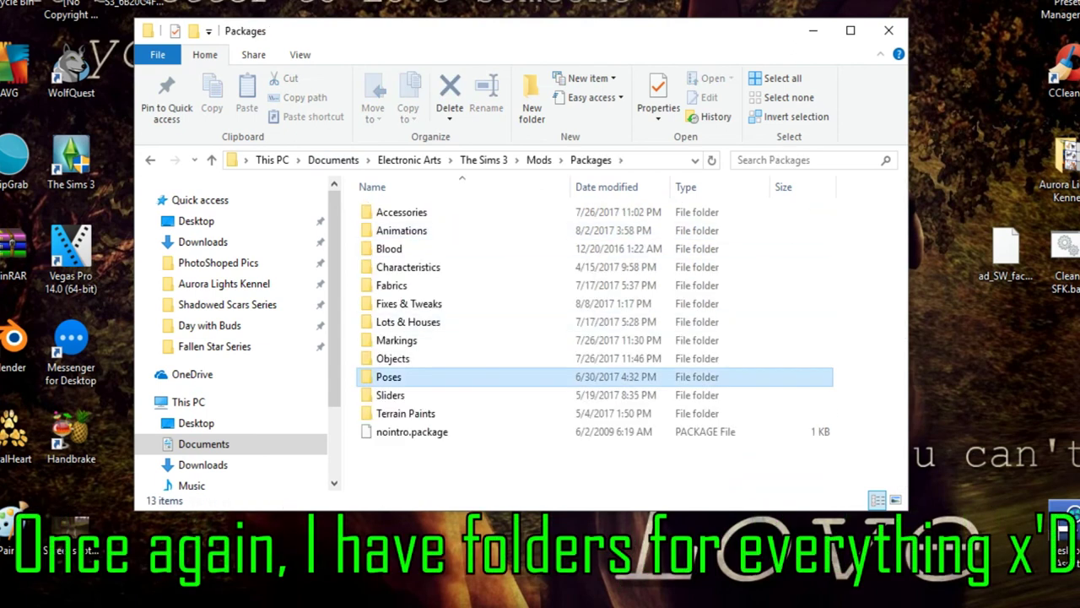
pyautogui.doubleClick(402, 230)
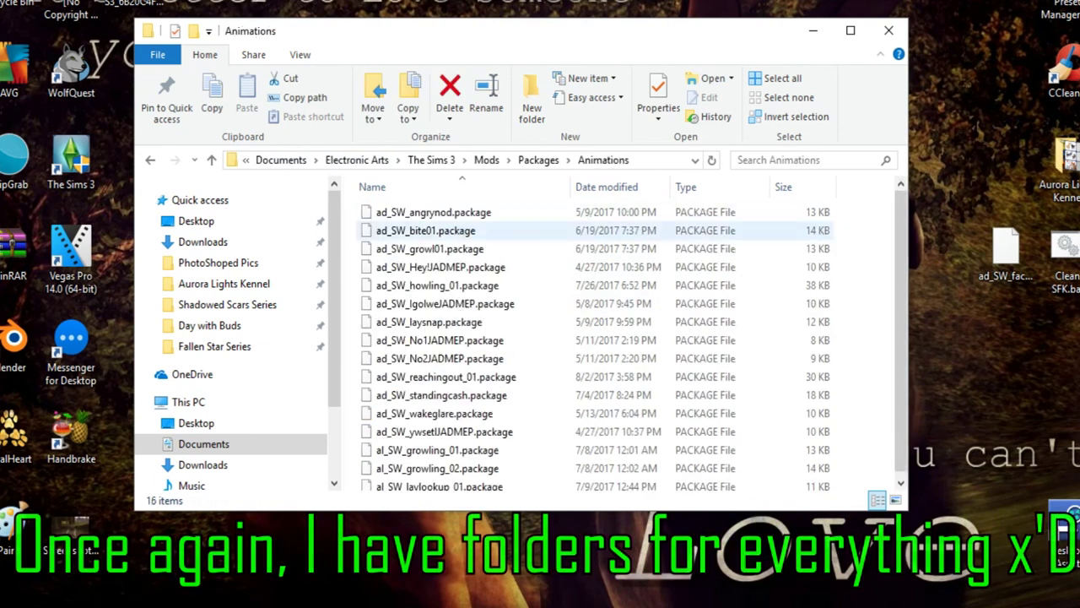
pyautogui.moveTo(1006, 249); pyautogui.dragTo(595, 286)
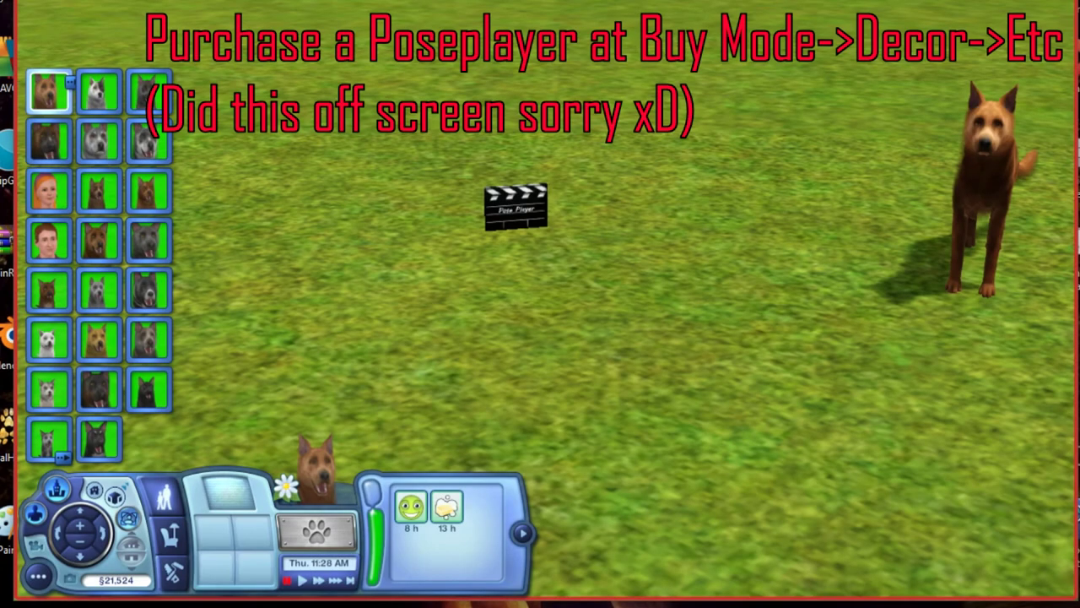
# Step: In The Sims 3, use Pose by Name on the Pose Player and enter the exported ad_SW animation's name for the brown dog
pyautogui.press('Up')
pyautogui.press('Right')
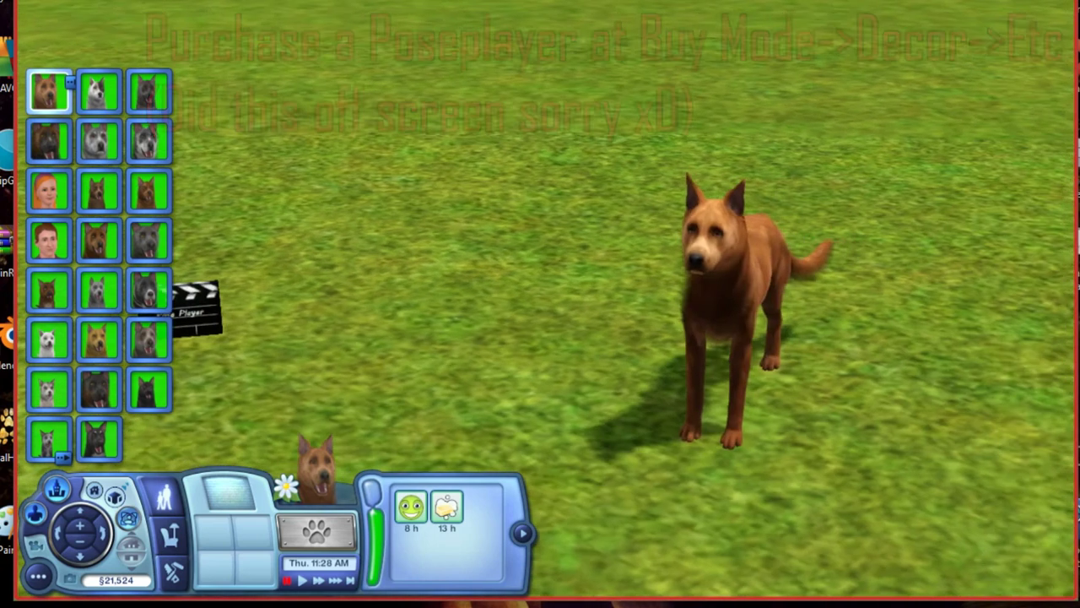
pyautogui.press('Right')
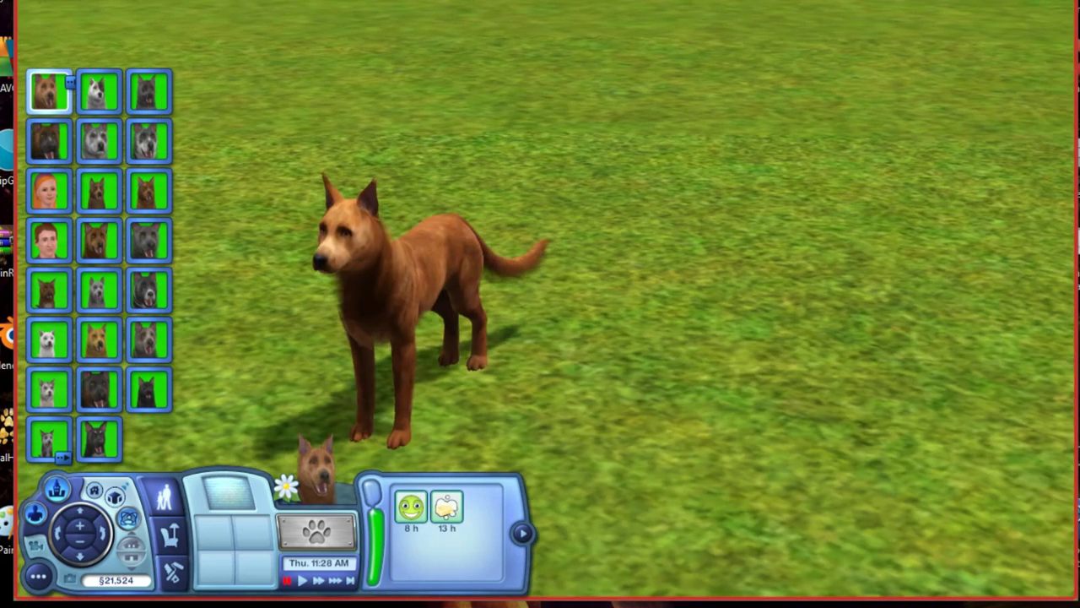
pyautogui.press('Left')
pyautogui.press('Down')
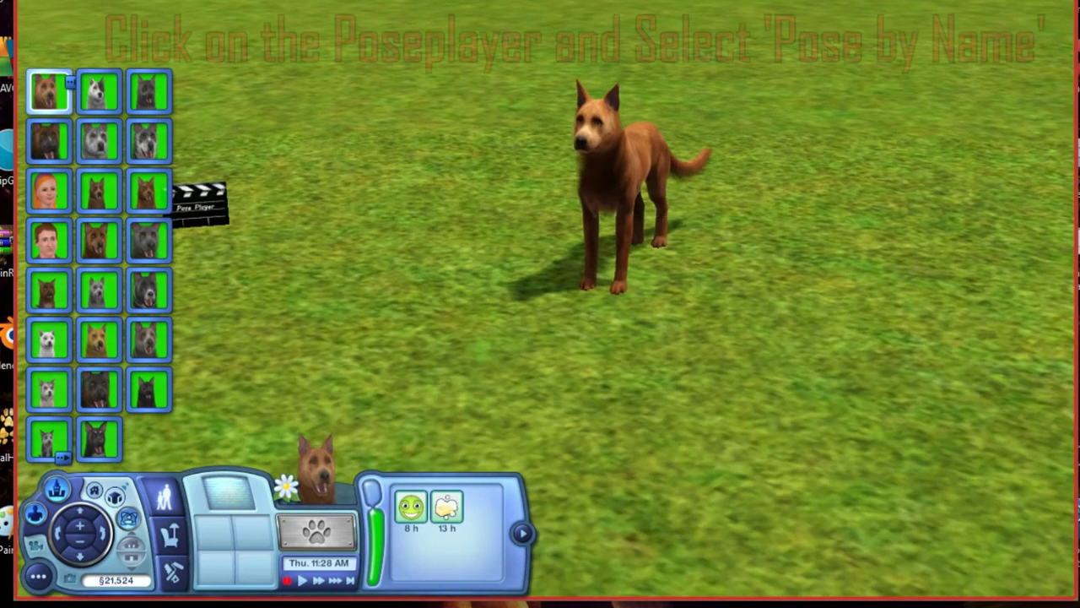
pyautogui.press('Left')
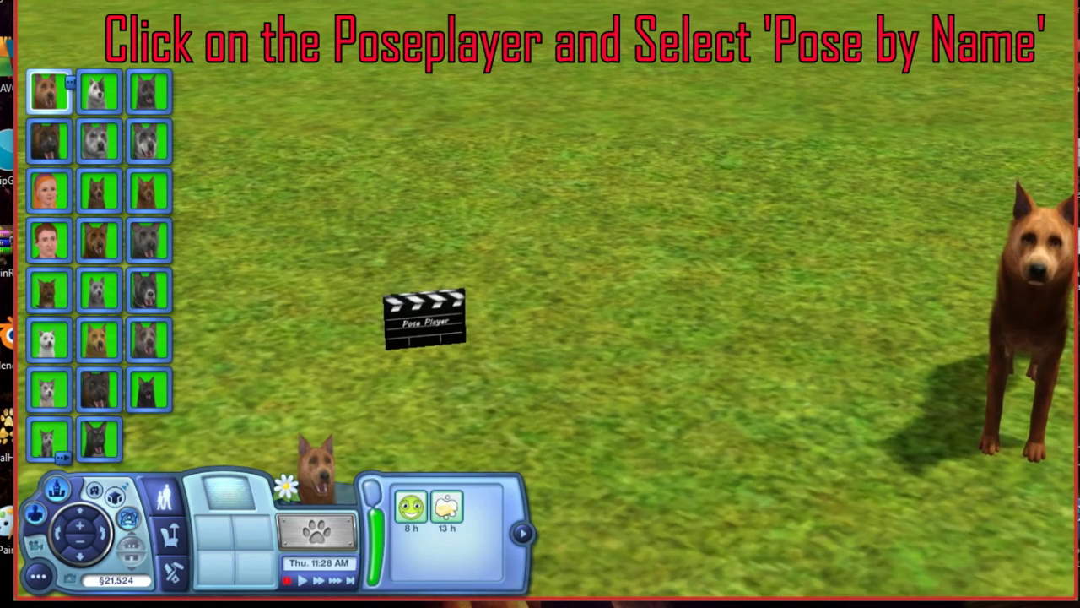
pyautogui.click(424, 321)
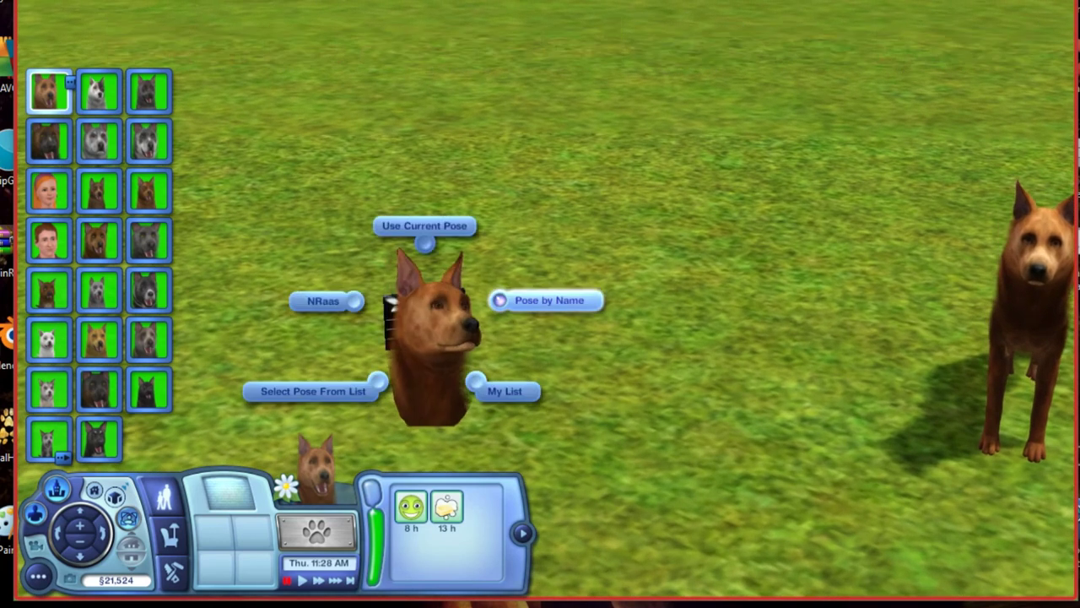
pyautogui.click(549, 300)
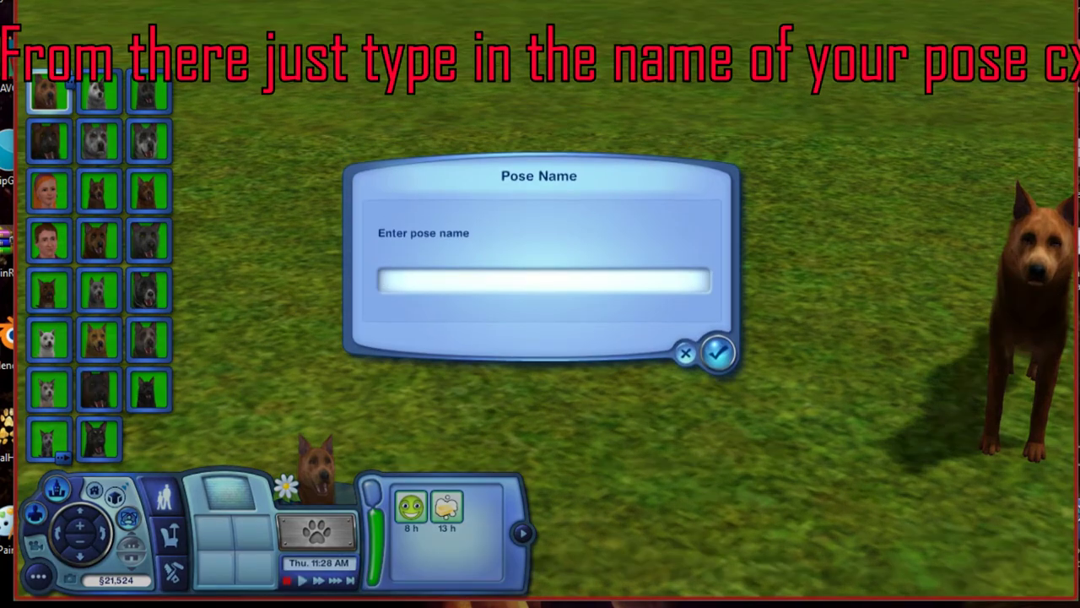
pyautogui.write('ad_SW')
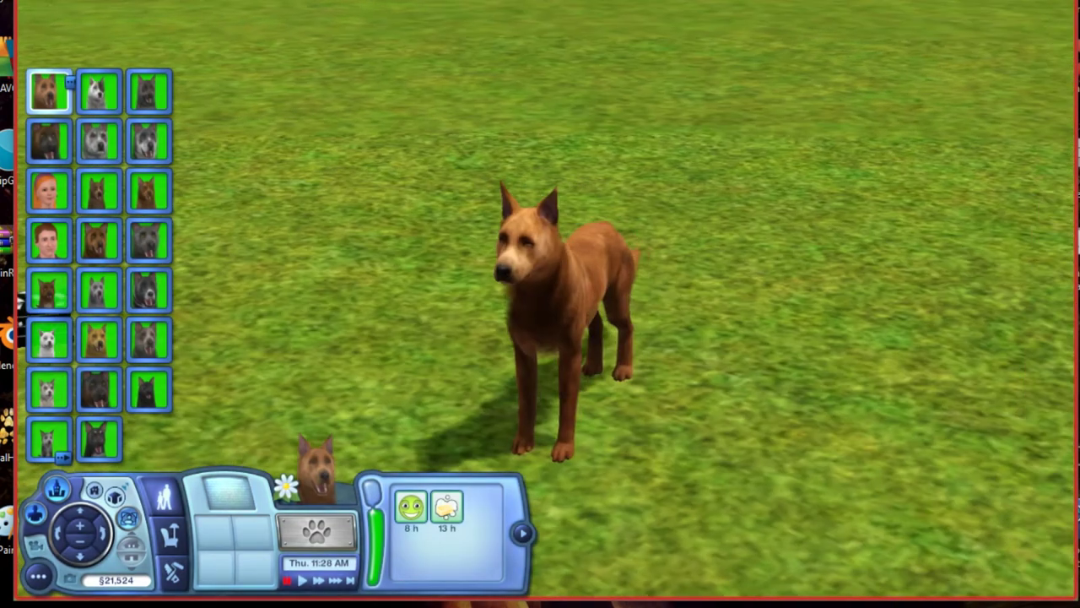
# Step: Switch to the free camera view and examine the brown dog up close from the front and the side
pyautogui.press('Tab')
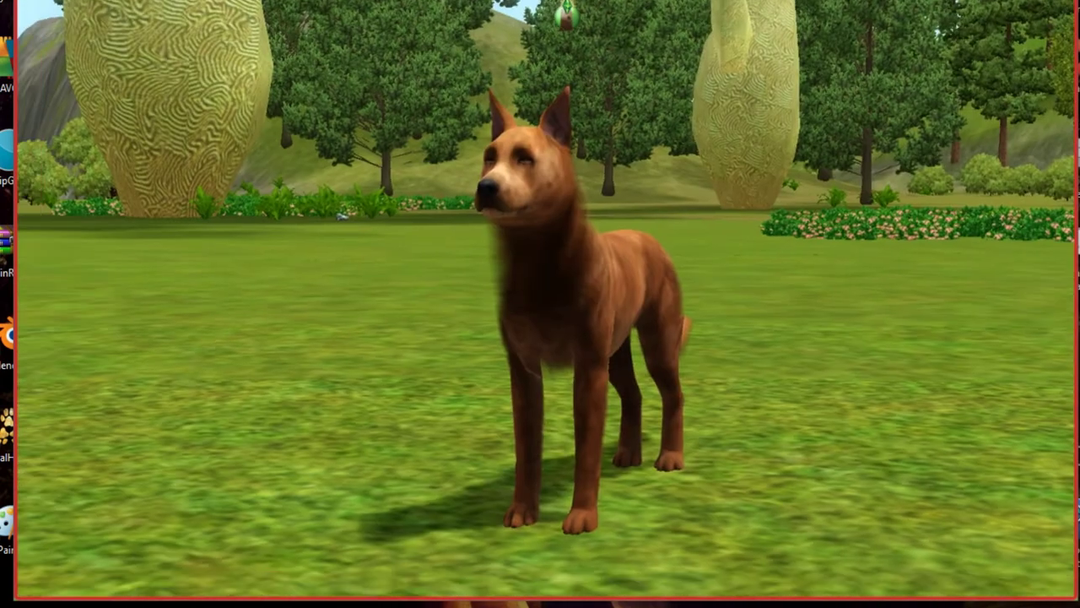
pyautogui.press('d')
pyautogui.press('w')
pyautogui.press('d')
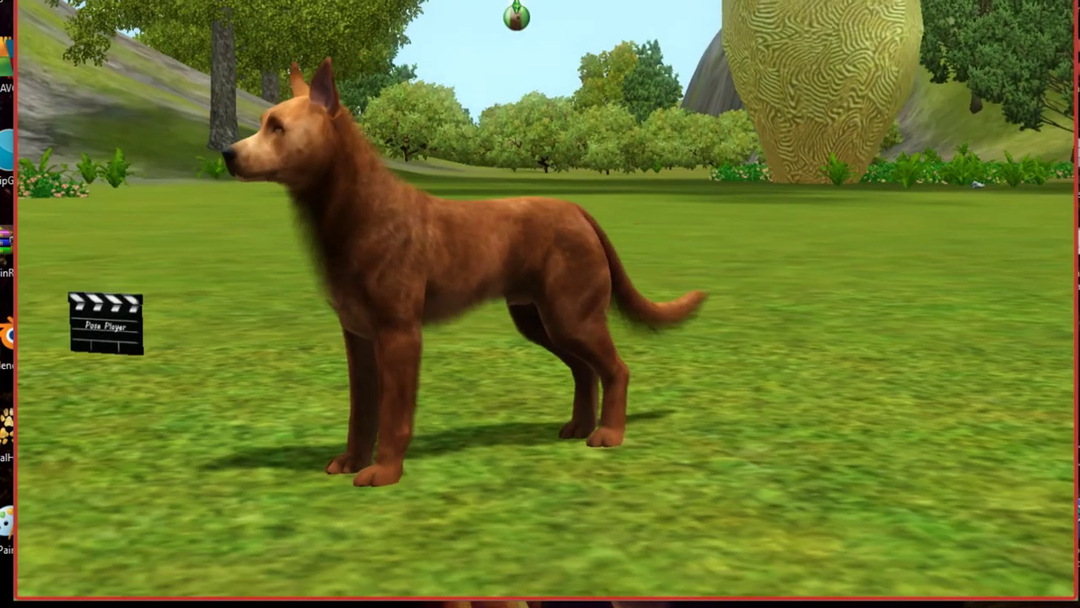
pyautogui.press('w')
pyautogui.press('a')
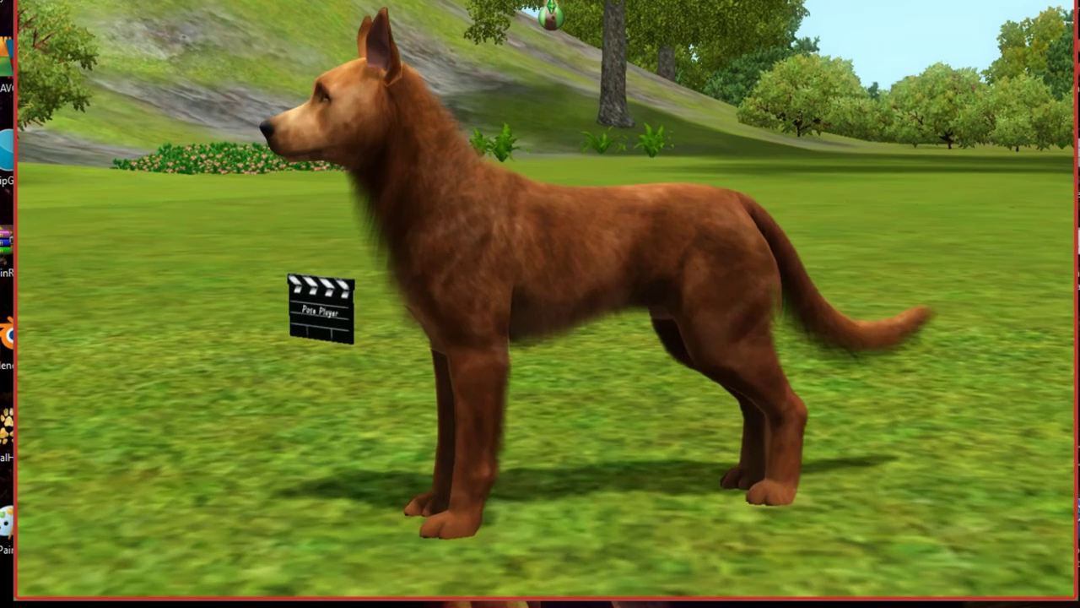